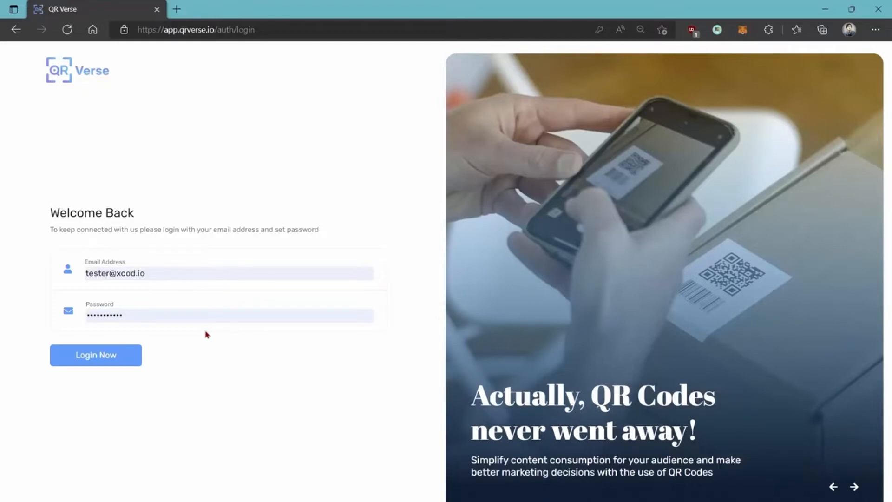
Log in with the prefilled credentials and look over the dashboard and its recent projects
click(107, 356)
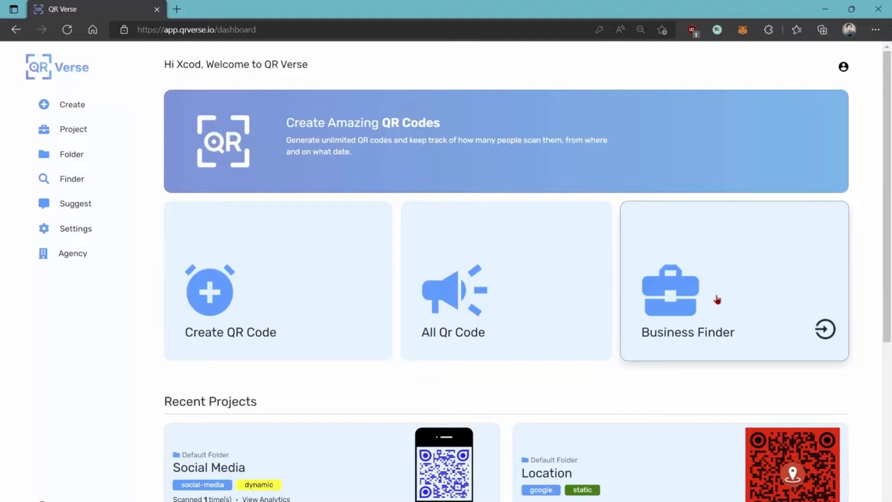
scroll(512, 313, down, 3)
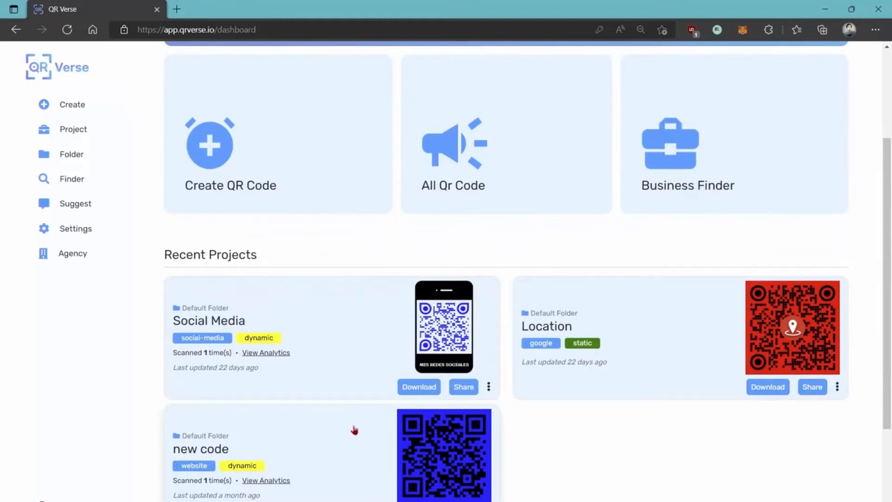
scroll(354, 430, up, 3)
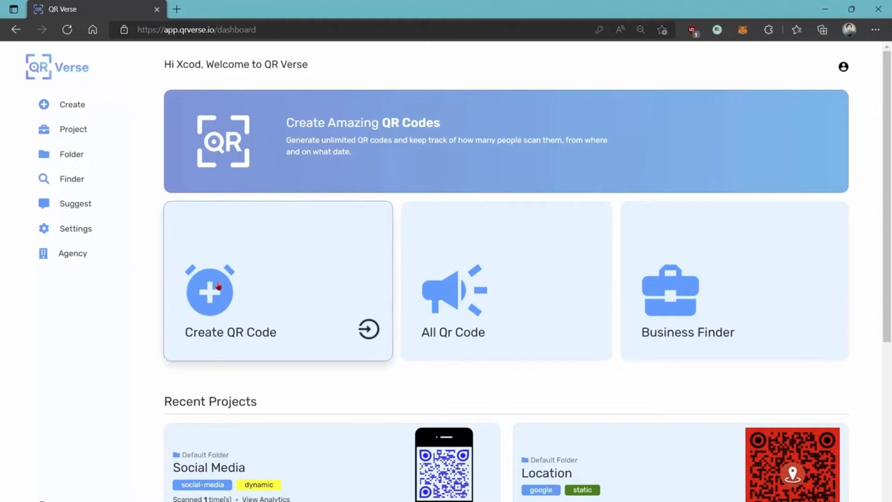
Start a new QR code, review the available categories and choose the Event QR Code type
click(267, 289)
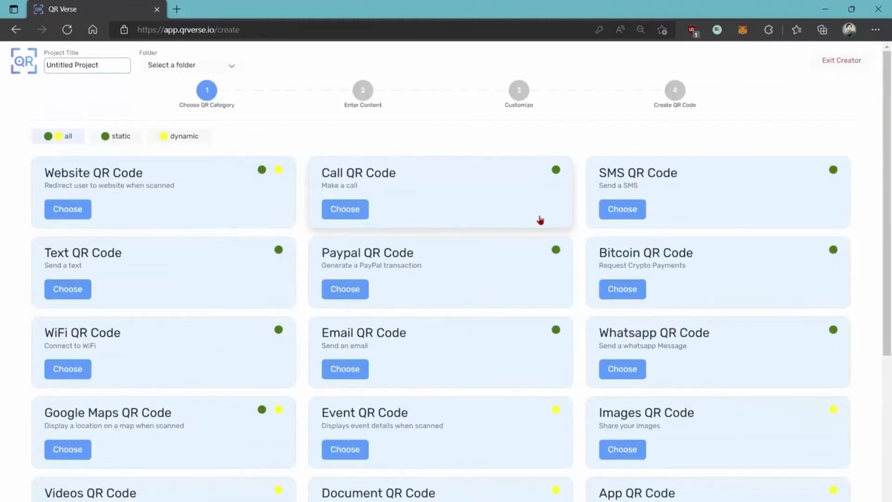
scroll(532, 229, down, 2)
scroll(525, 237, down, 2)
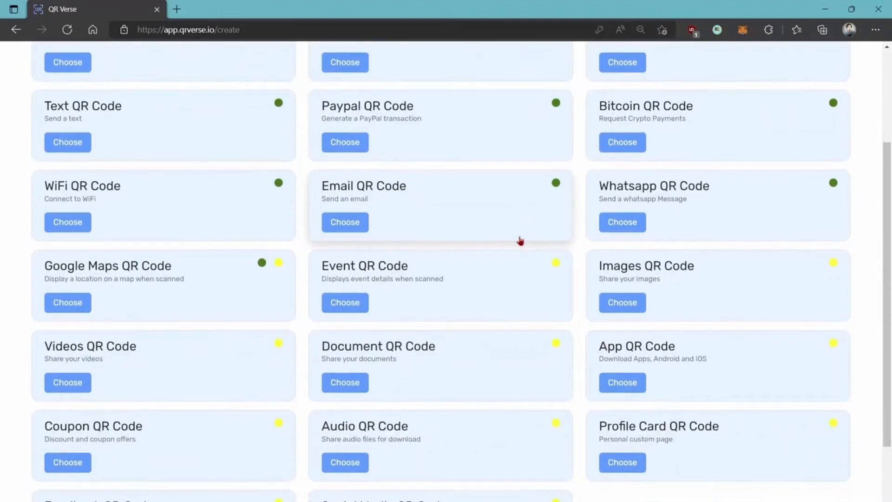
scroll(520, 241, down, 2)
scroll(519, 241, down, 1)
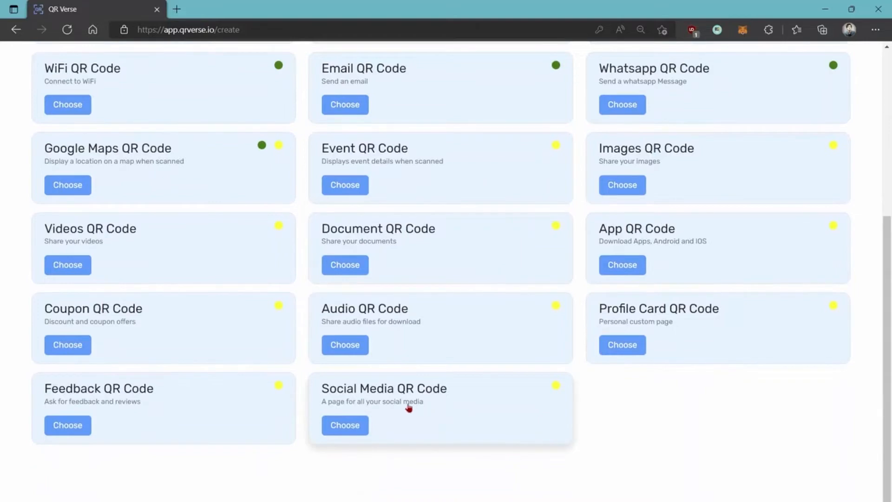
scroll(404, 411, up, 6)
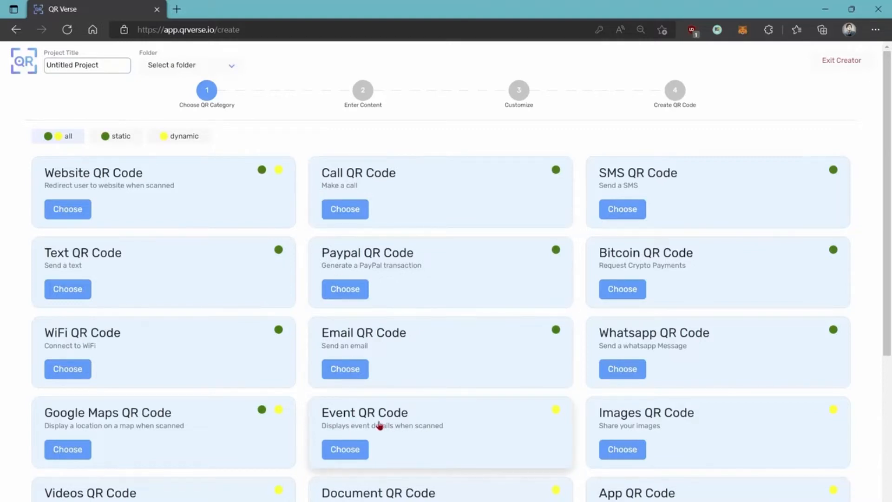
click(343, 450)
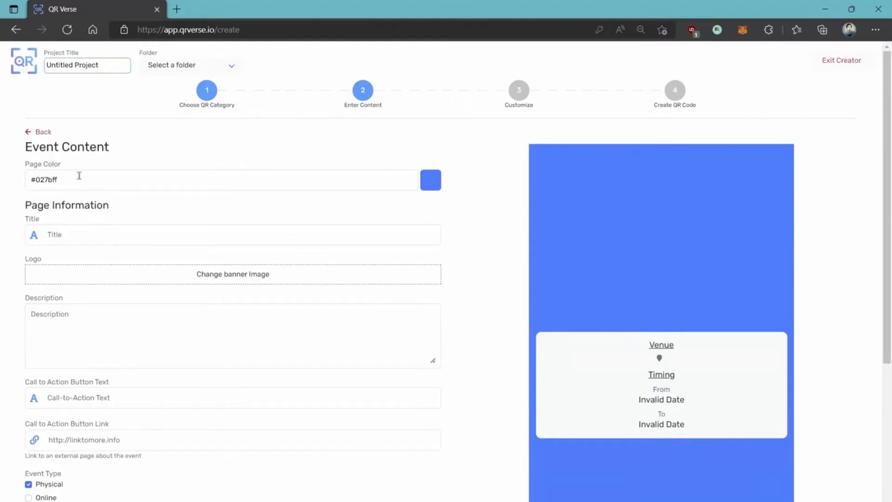
Change the event page color to the teal shade #2696A7
click(427, 188)
drag(399, 274, 390, 276)
mouse_move(407, 231)
mouse_down()
mouse_move(416, 216)
mouse_move(411, 223)
mouse_up()
click(287, 208)
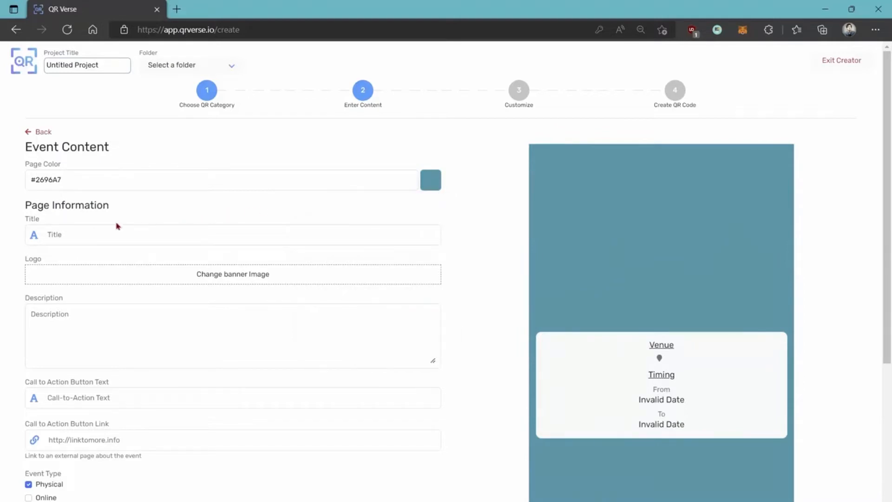
Title the event page "Making Money Online" and add the Make Money Online picture as its banner image
click(64, 231)
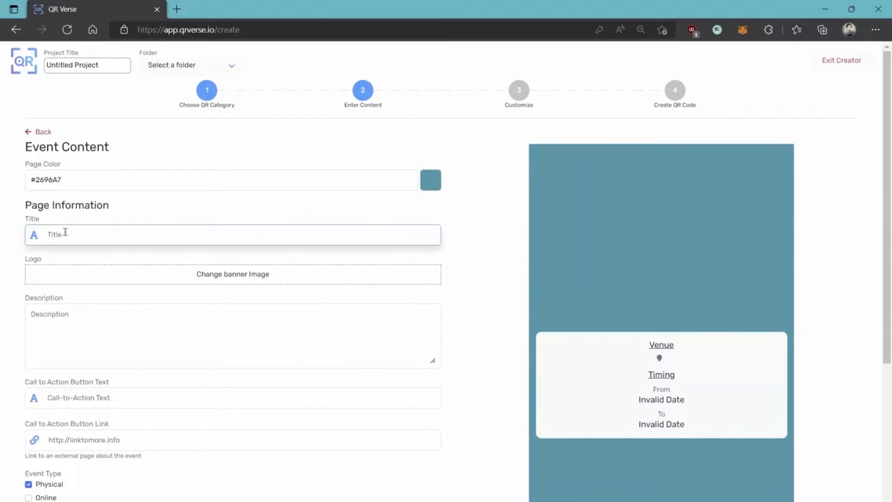
text(Making M)
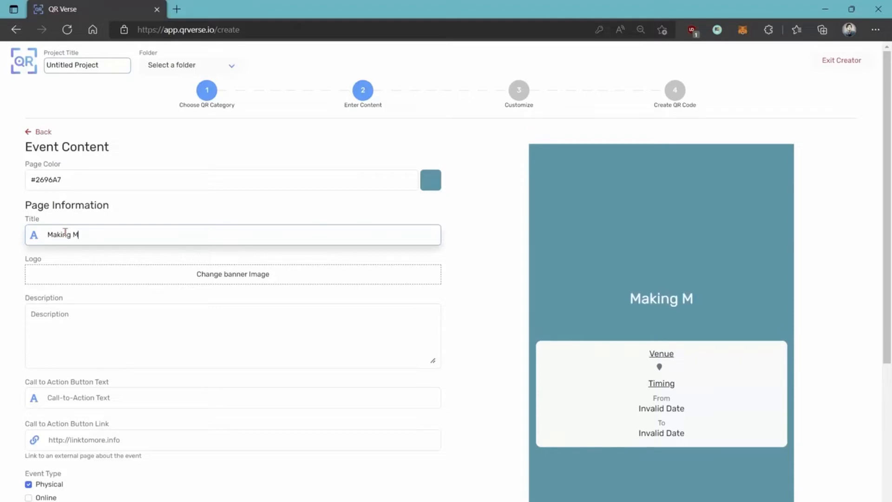
text(oney Online)
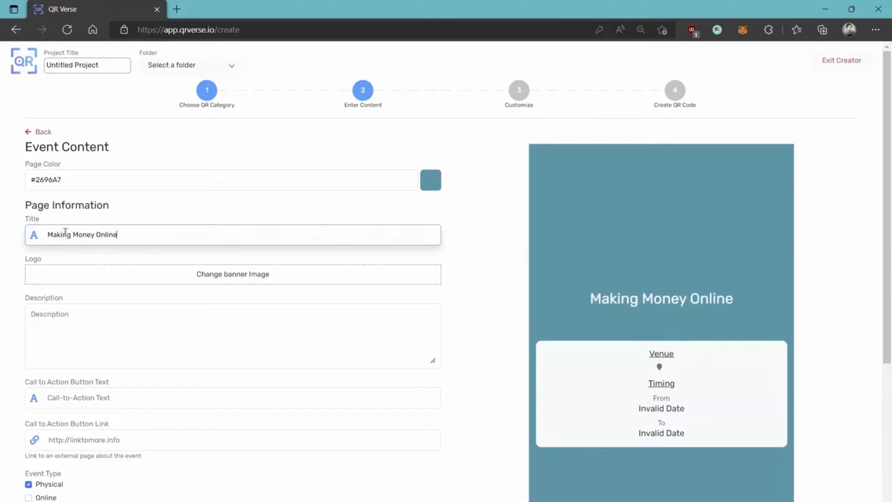
click(212, 274)
double_click(134, 208)
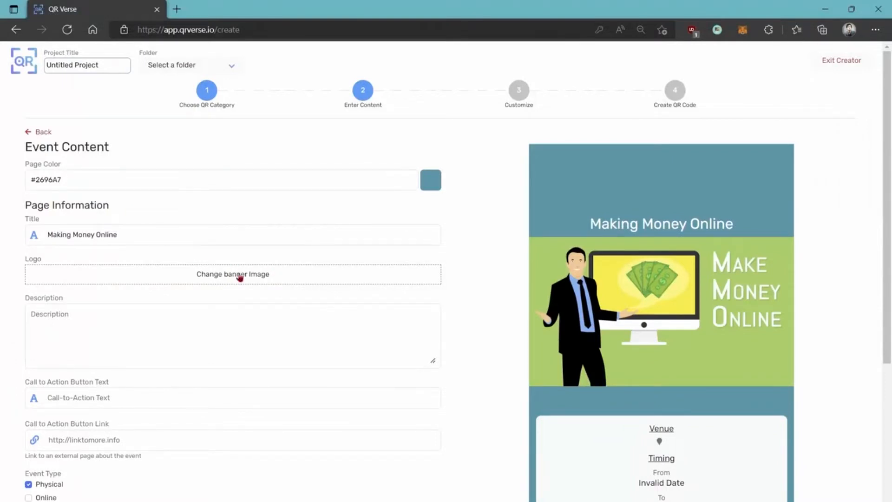
Enter the event description "This webinar will teach you how to make money online."
scroll(120, 239, down, 2)
click(89, 244)
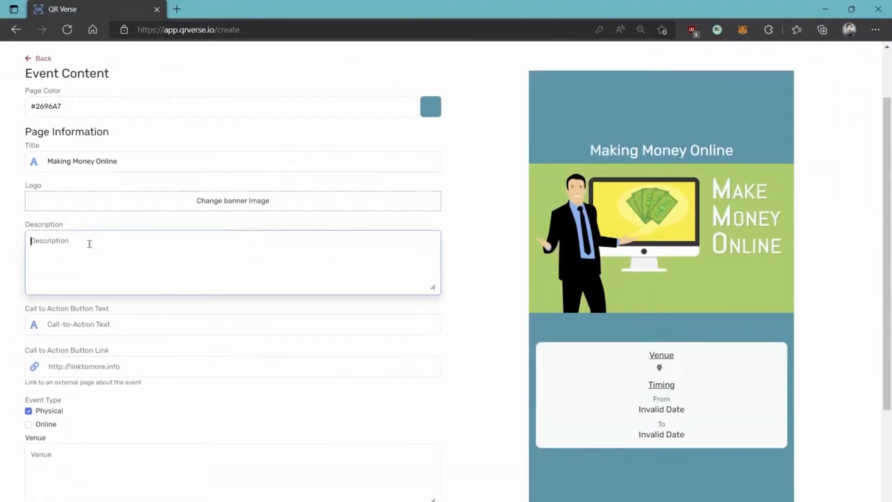
text(This)
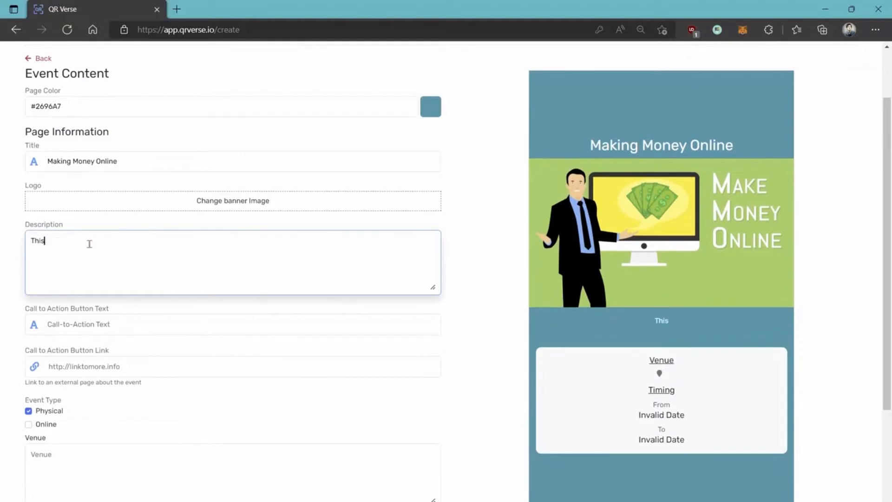
text( webinar will teach you how to make money online.)
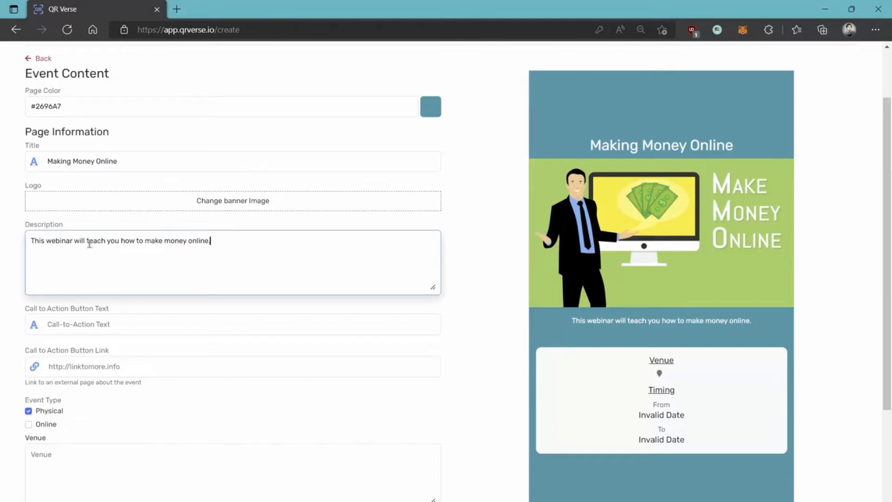
Set the call to action button link to google.com
scroll(90, 244, down, 2)
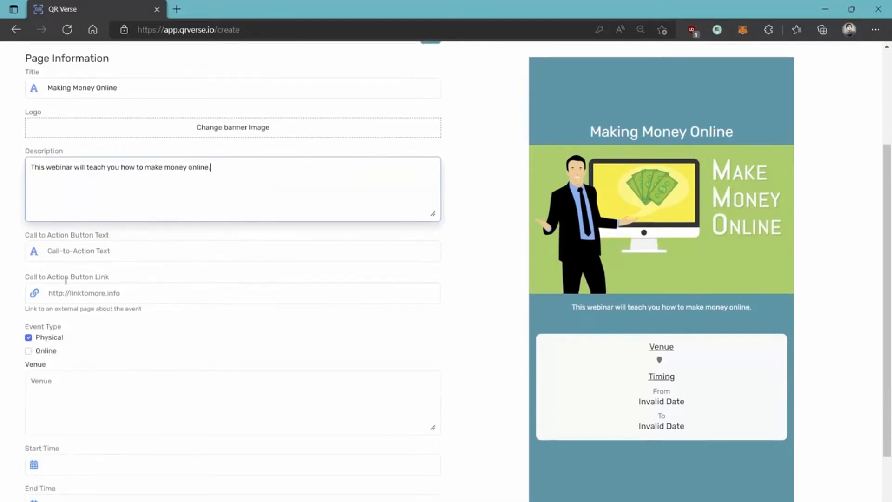
click(161, 294)
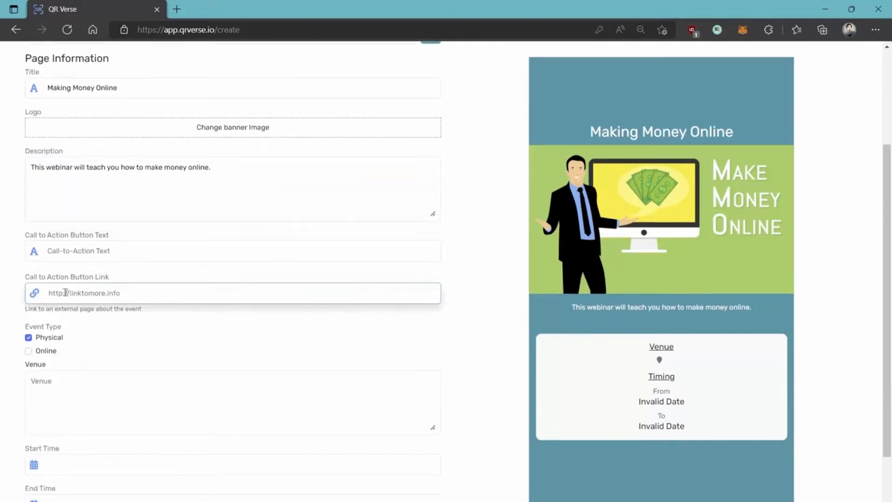
text(google.c)
key(BackSpace)
text(.com)
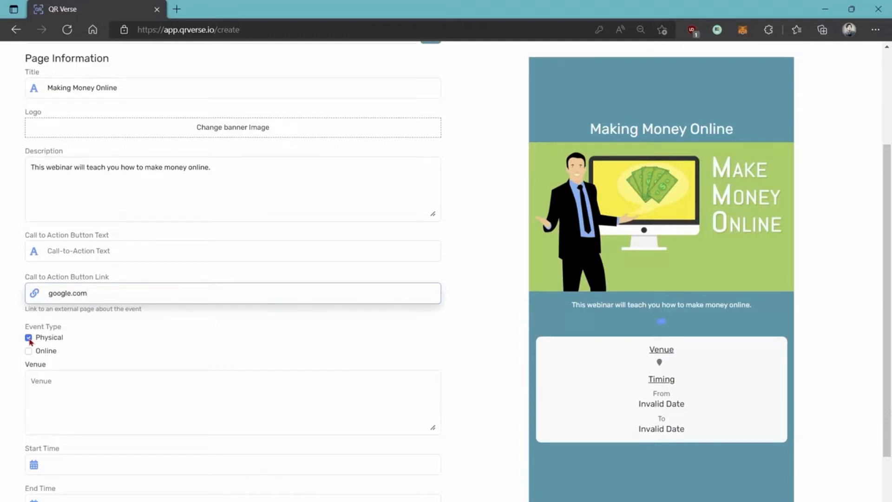
Switch the event type from Physical to Online and set the event link to google.com
click(42, 382)
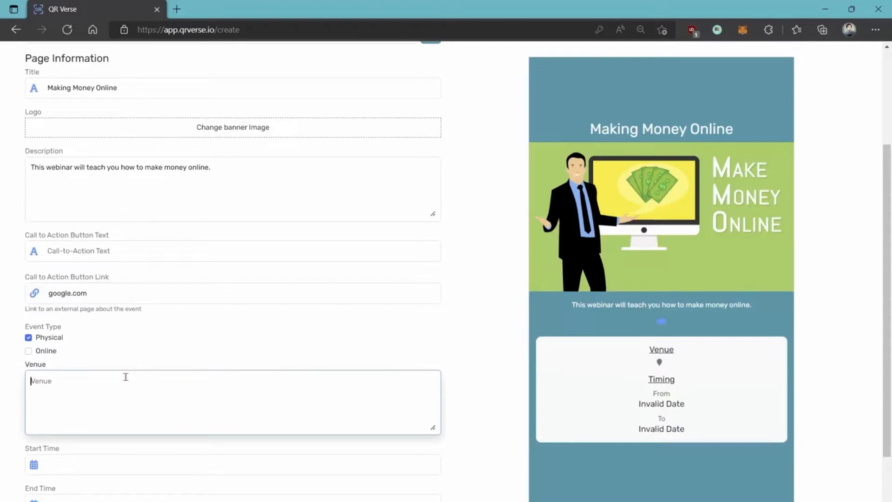
click(28, 338)
click(28, 351)
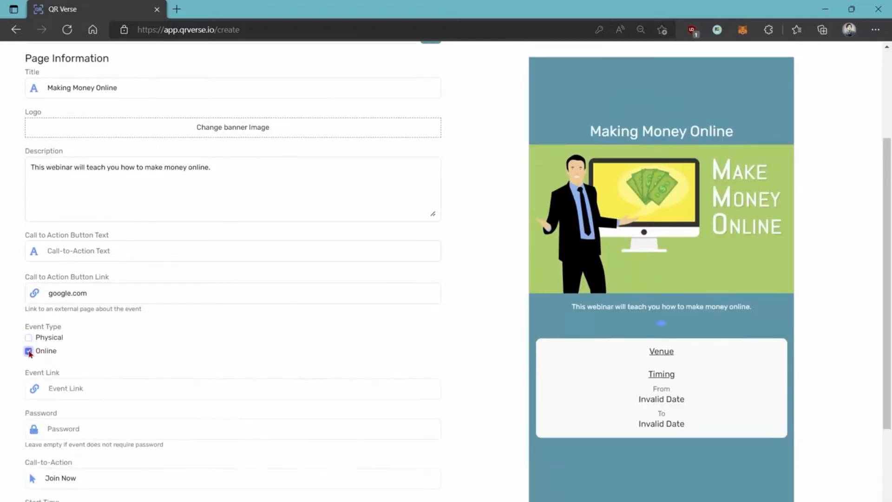
scroll(29, 353, down, 2)
click(58, 316)
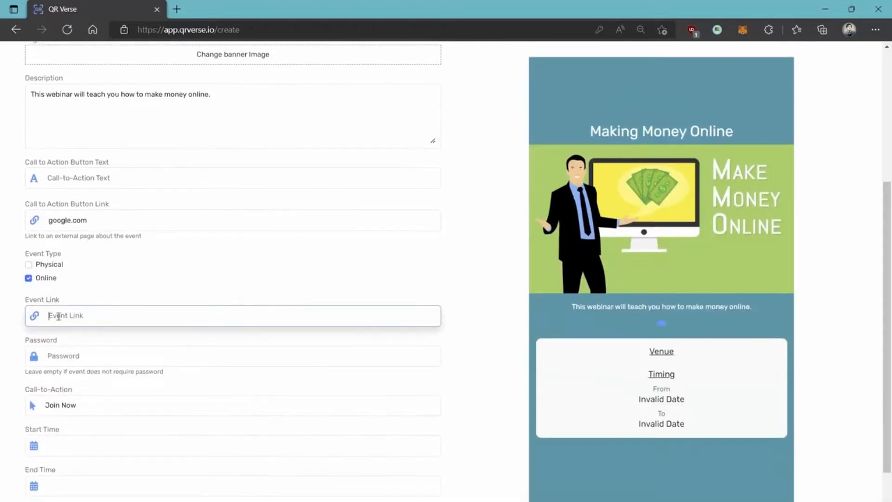
text(google.com)
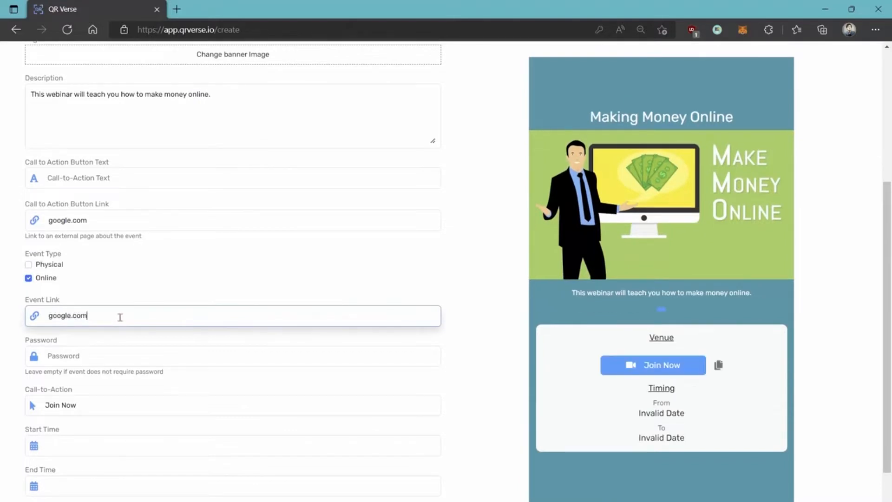
Leave the event password empty and replace the call-to-action text with "SIGN UP"
click(83, 357)
scroll(143, 291, down, 2)
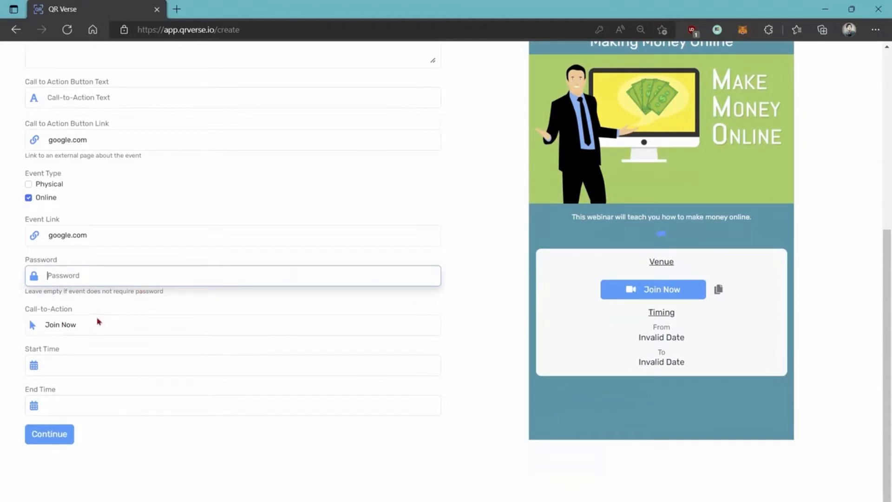
drag(105, 323, 28, 326)
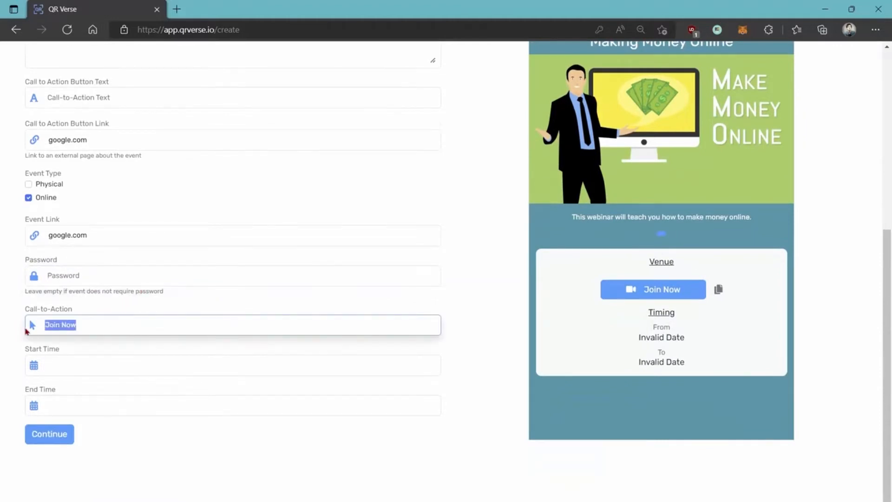
text(SIGN UP)
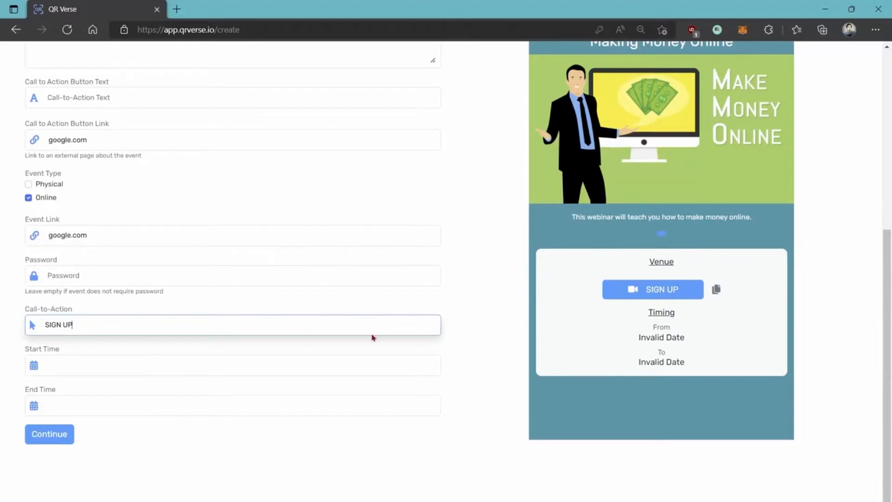
Set the event start time to Jun 9, 2022, 10:18 AM
click(90, 371)
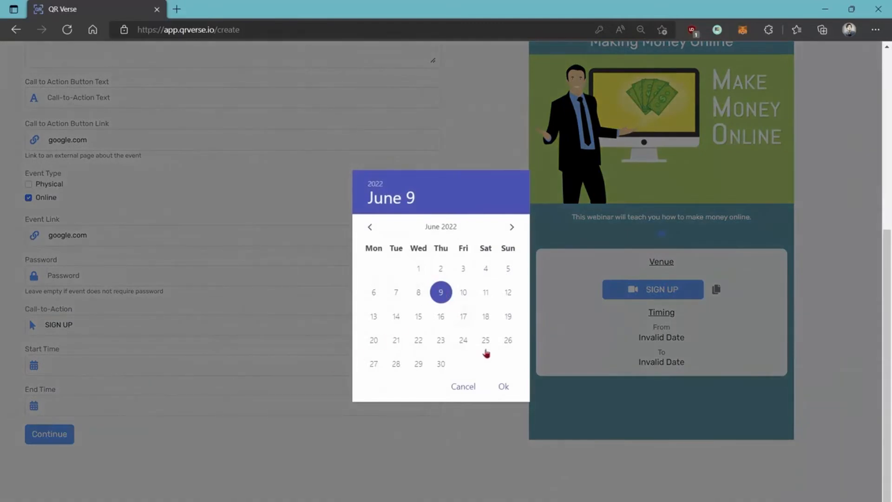
click(507, 391)
click(506, 386)
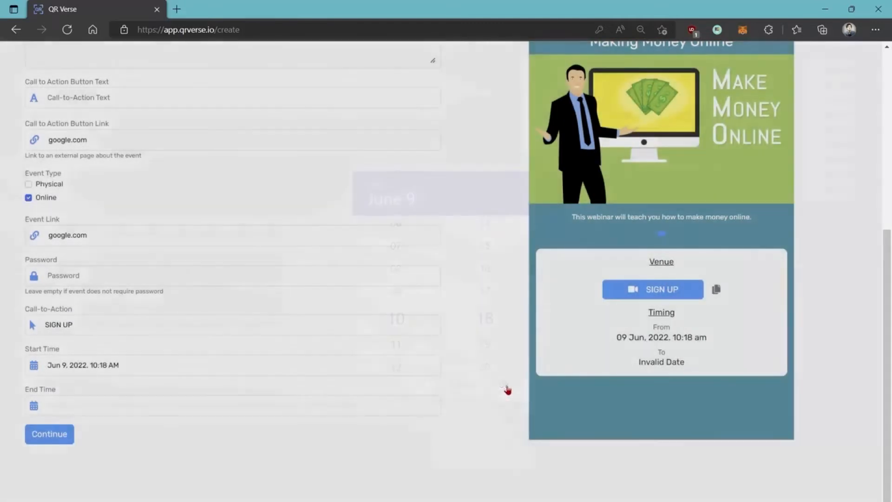
Set the event end time to Jun 9, 2022, 11:18 AM and continue to the QR code customization
click(109, 404)
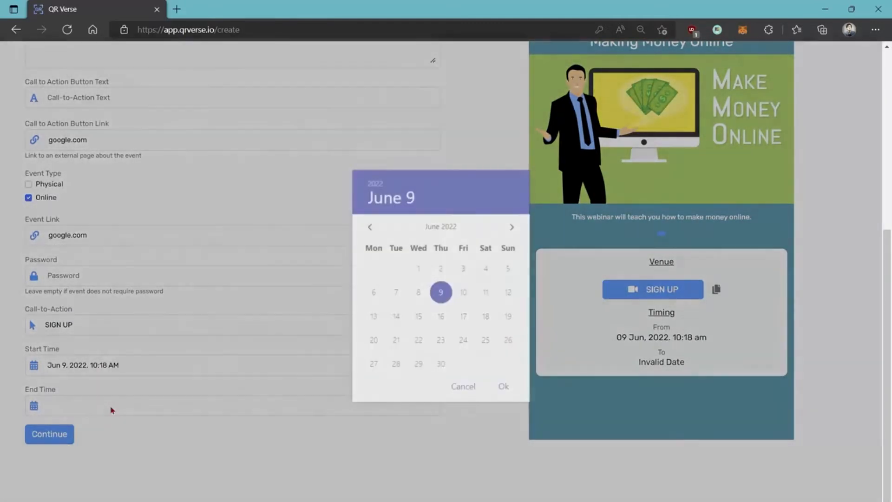
click(504, 387)
click(397, 346)
click(504, 387)
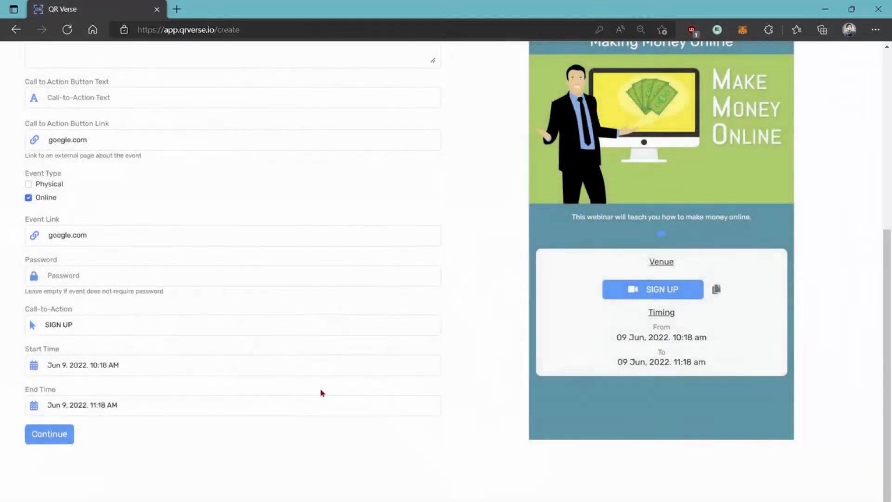
click(37, 439)
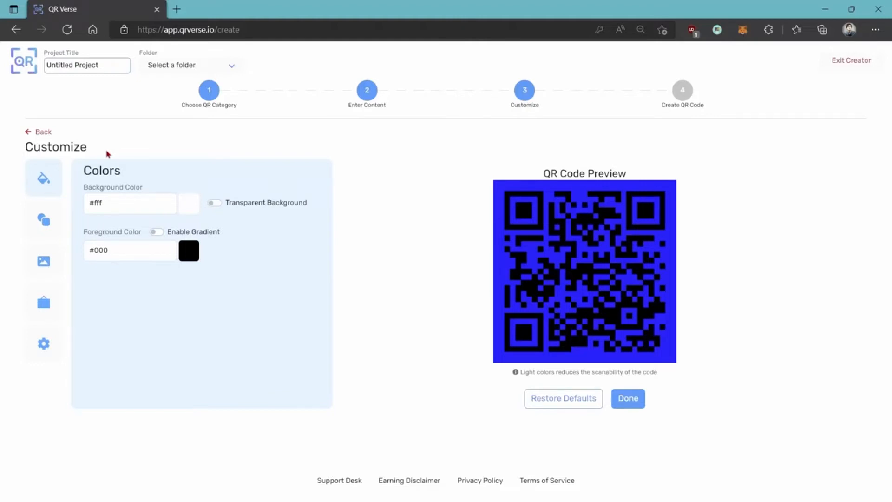
Set the QR code's background color to green #49C35E and keep the transparent background disabled
click(186, 205)
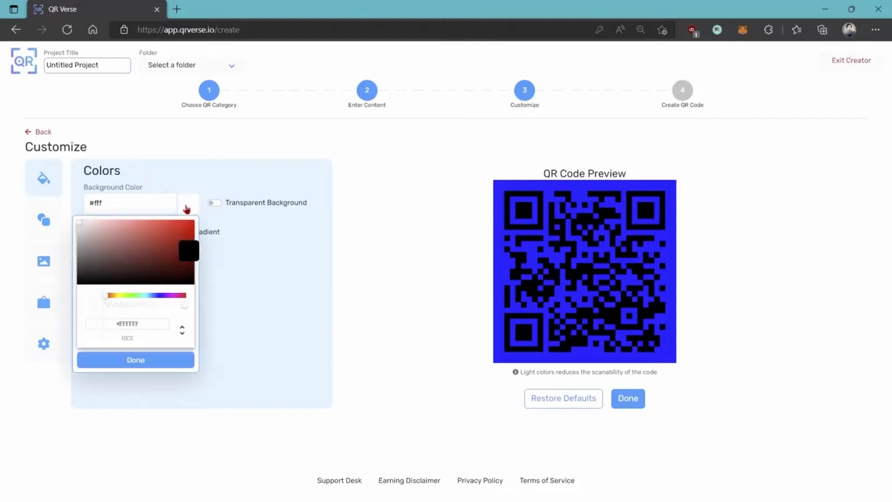
drag(124, 297, 134, 295)
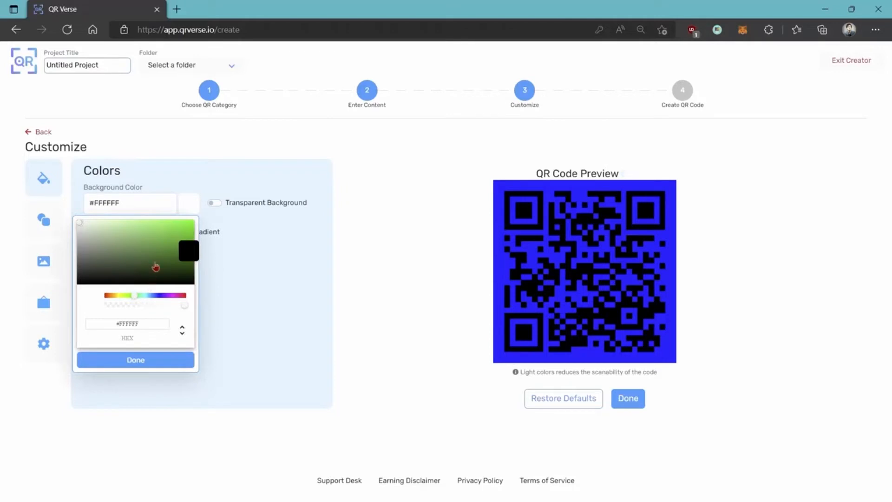
click(168, 237)
drag(168, 237, 171, 235)
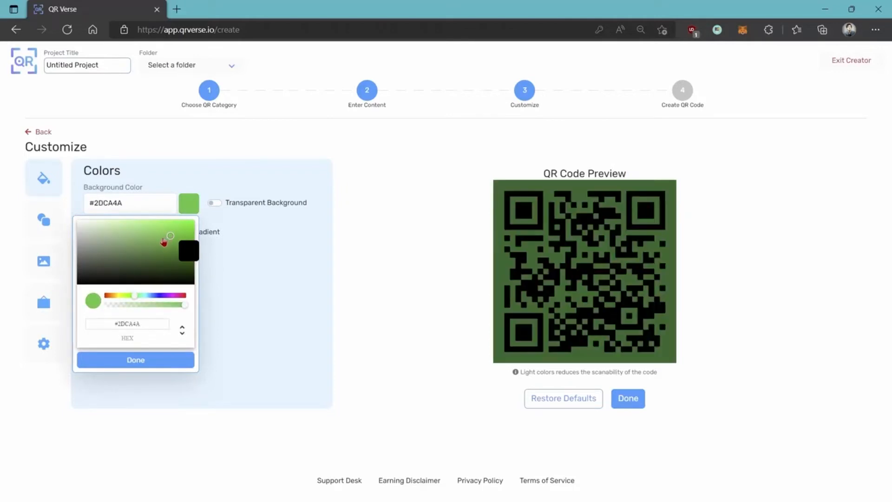
click(152, 238)
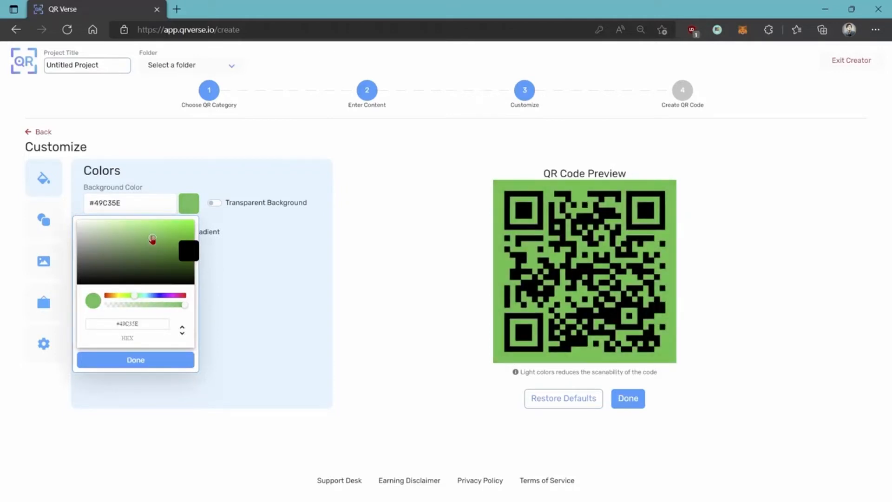
click(258, 251)
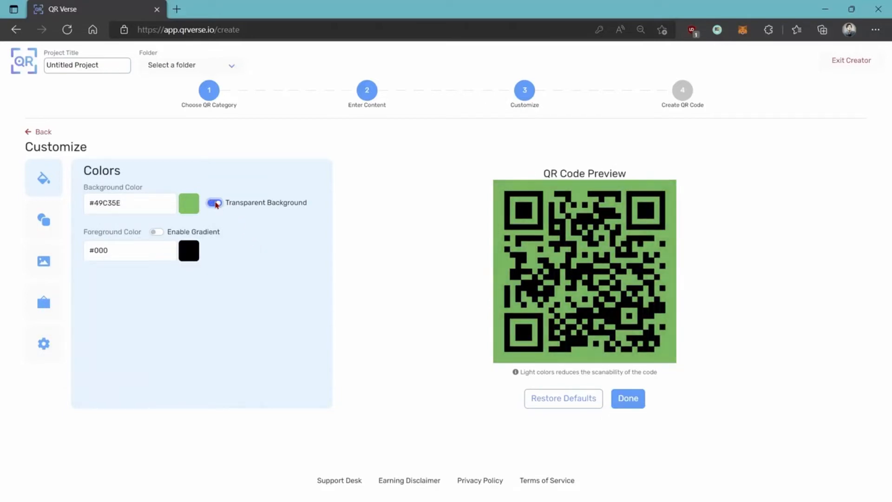
click(215, 203)
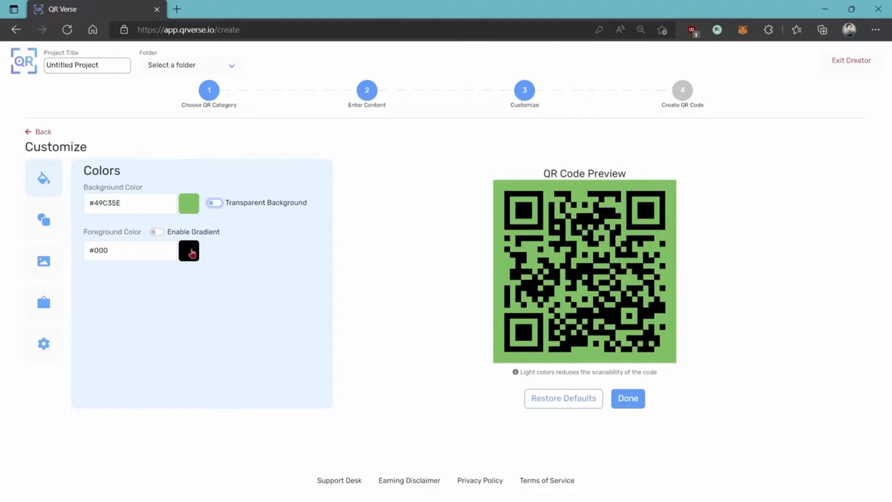
Set the QR code's foreground color to dark blue #121199
click(189, 251)
click(159, 345)
drag(168, 302, 186, 289)
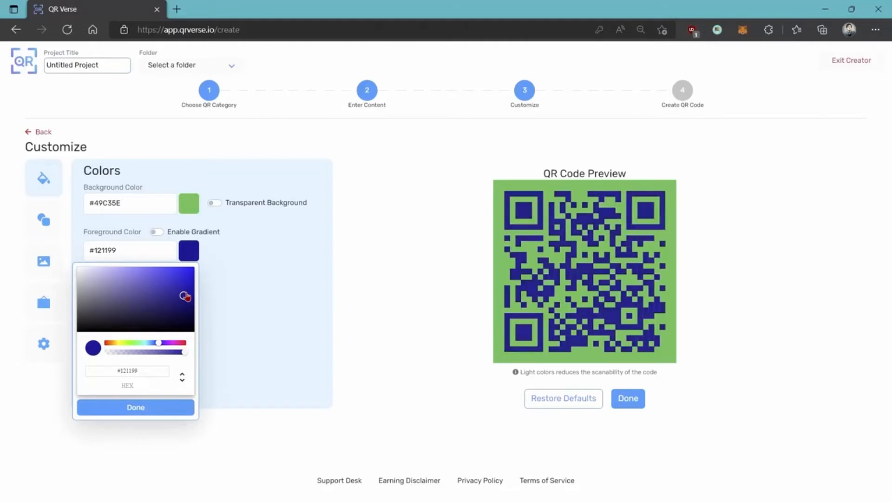
click(217, 282)
Enable the foreground gradient with dark red #820606 as the second color and Linear as the gradient type
click(157, 232)
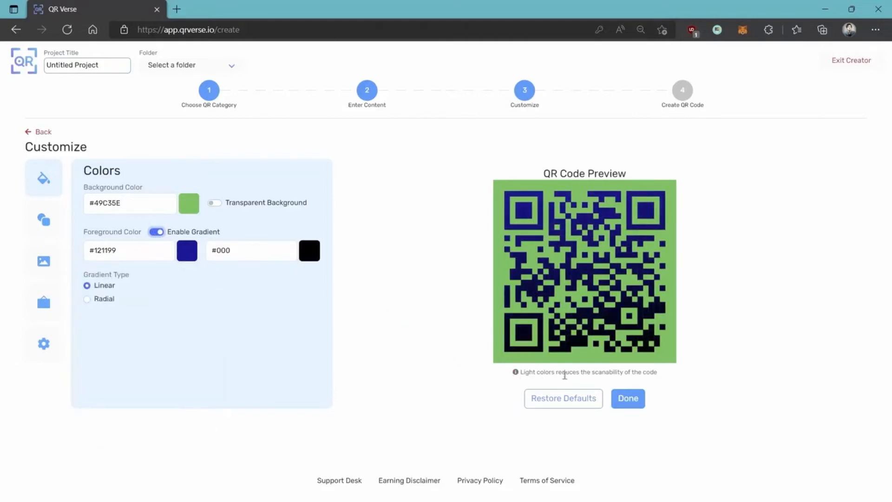
click(305, 255)
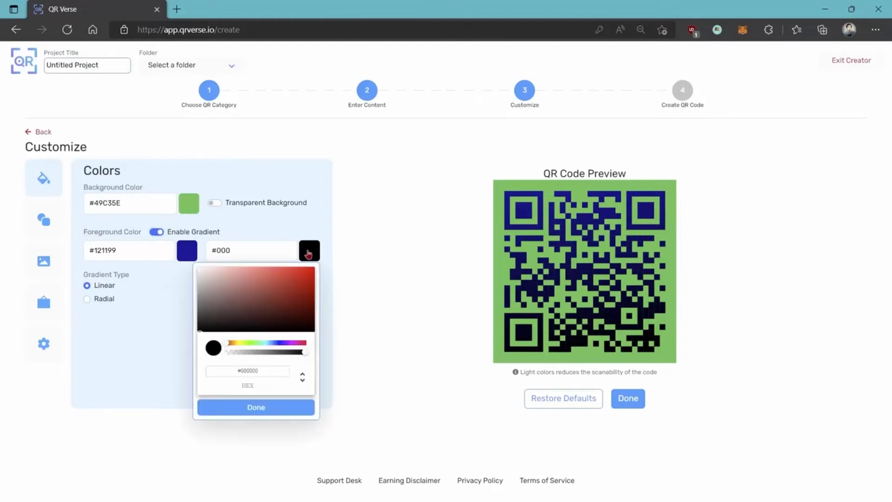
drag(300, 310, 308, 300)
click(300, 221)
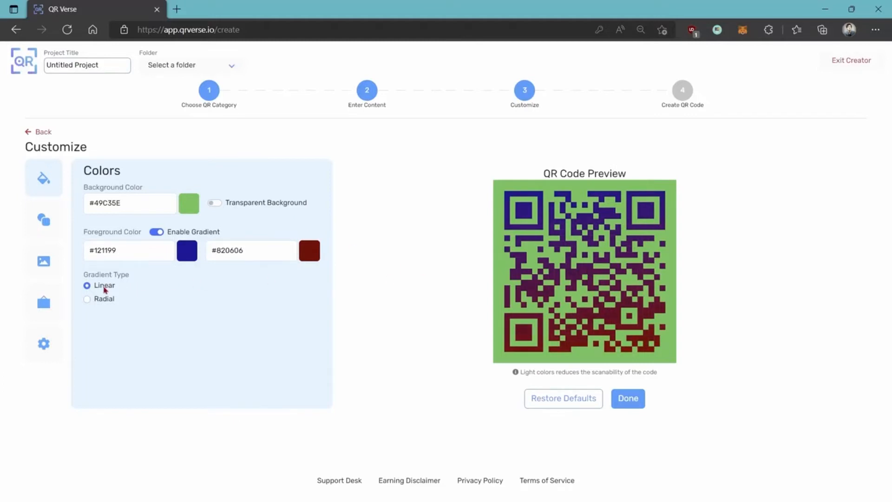
click(100, 300)
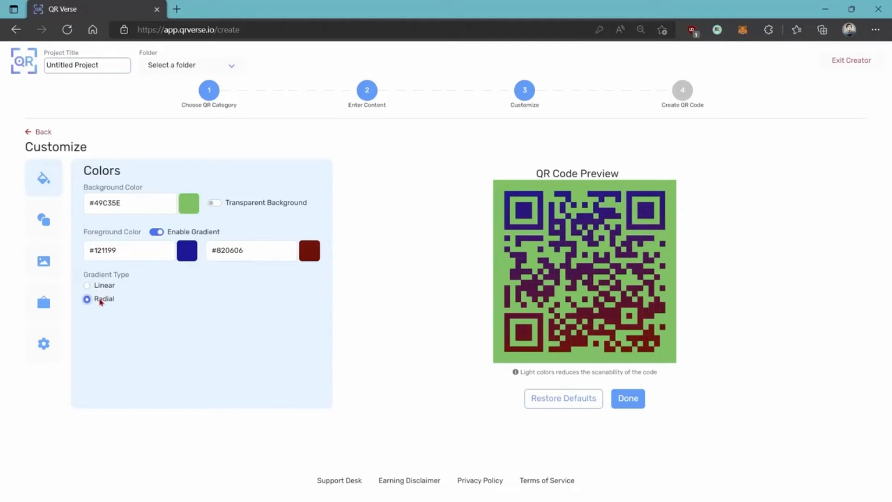
click(103, 287)
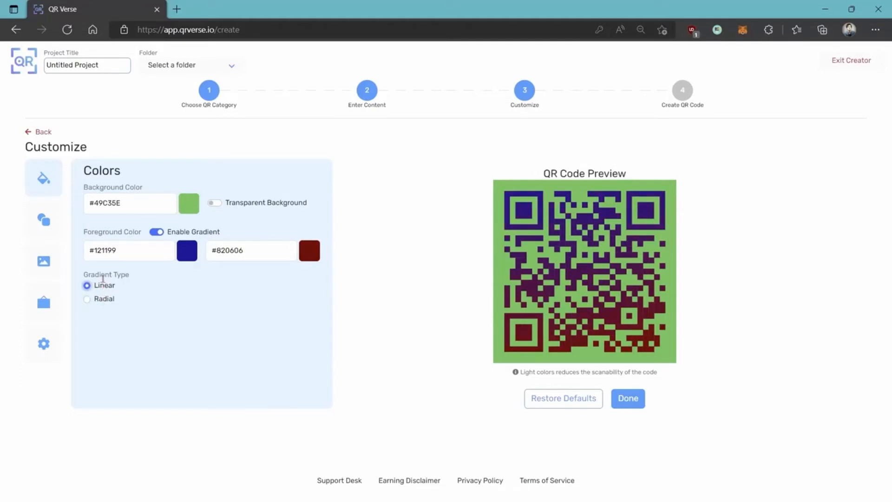
Try several QR code patterns and choose the one made of rounded vertical bars
click(43, 219)
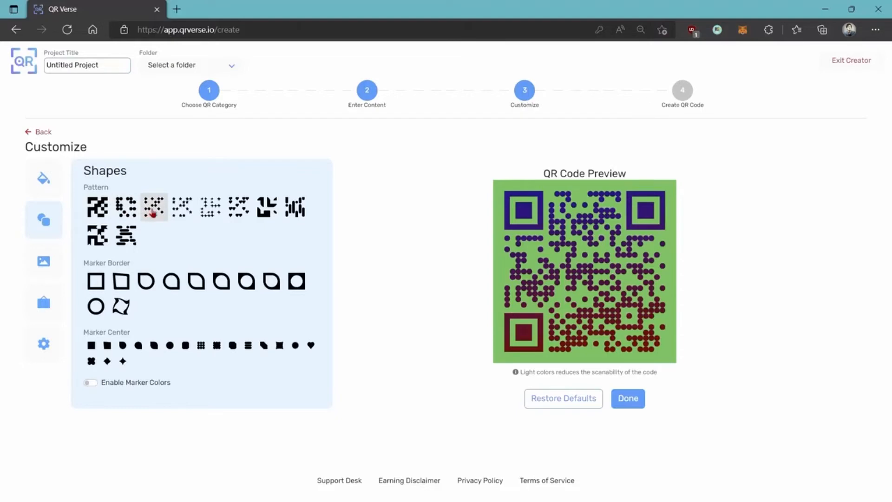
click(153, 212)
click(242, 213)
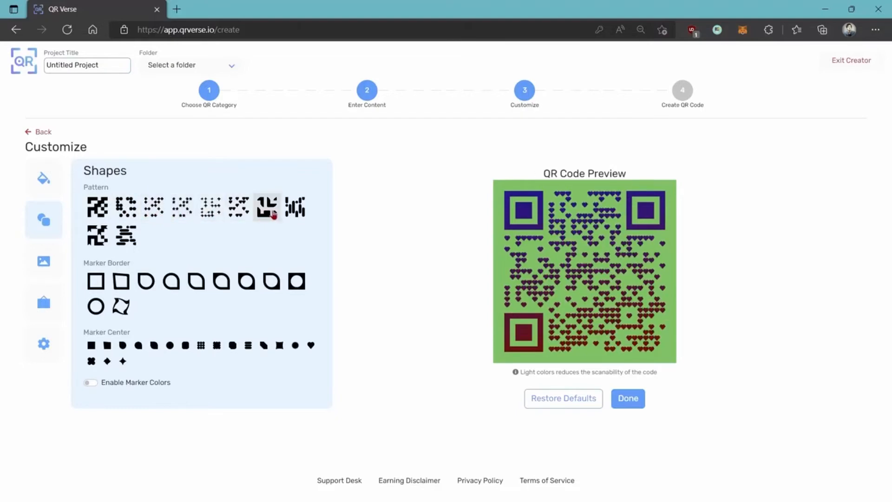
click(297, 212)
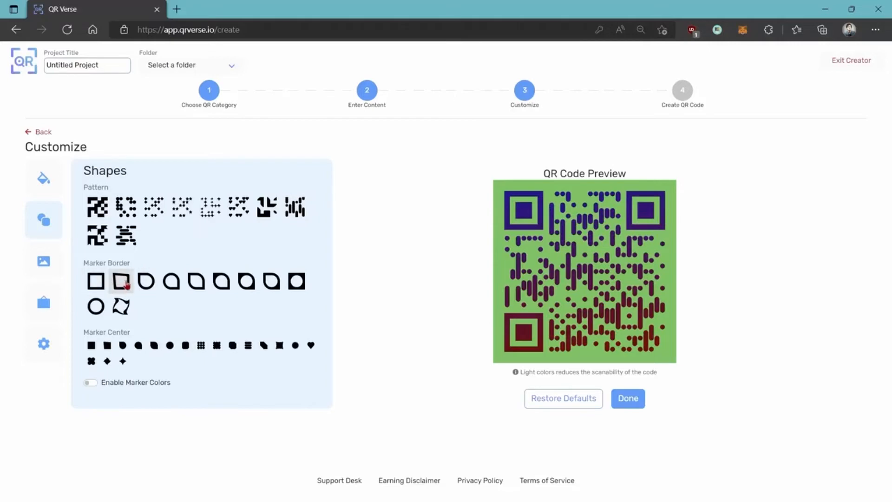
Try several marker border shapes and choose a leaf-shaped border with rounded and pointed corners
click(127, 284)
click(175, 287)
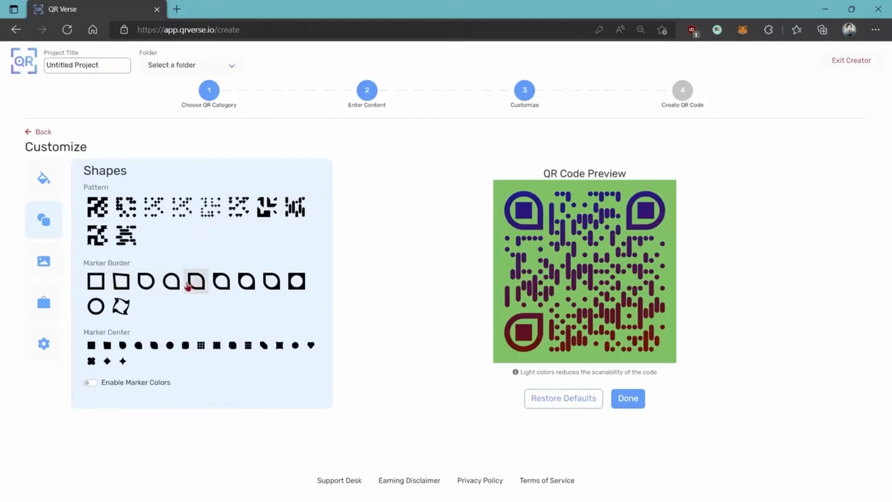
click(220, 286)
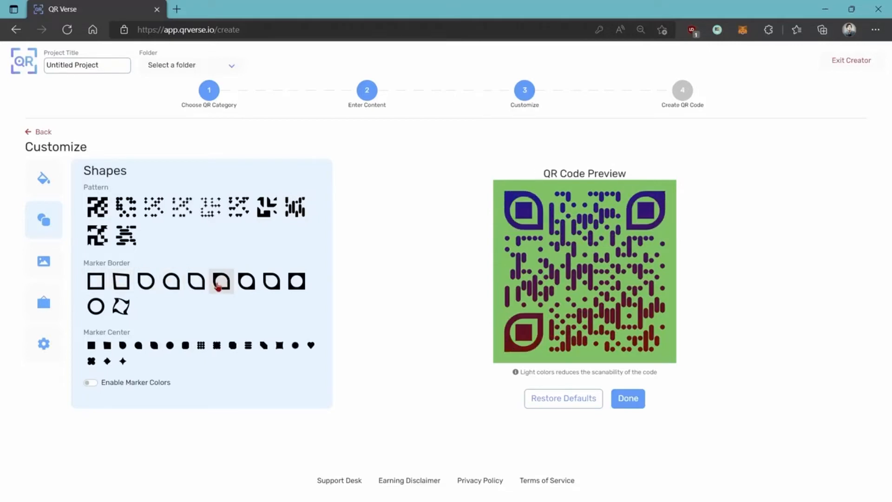
Set the marker center to a circle and leave separate marker colors disabled
click(107, 346)
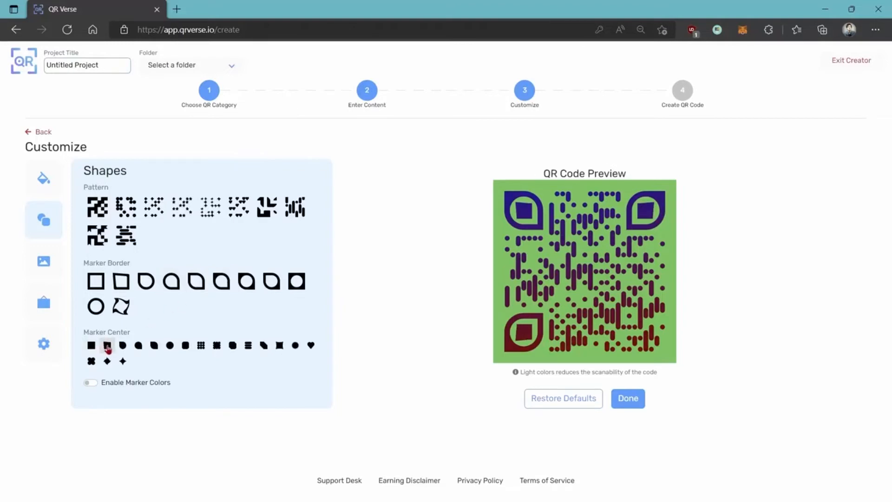
click(138, 347)
click(170, 346)
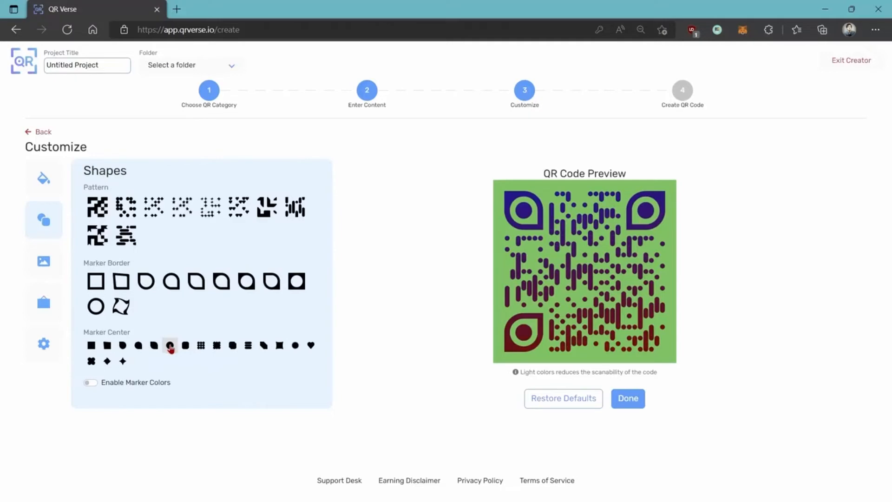
click(103, 385)
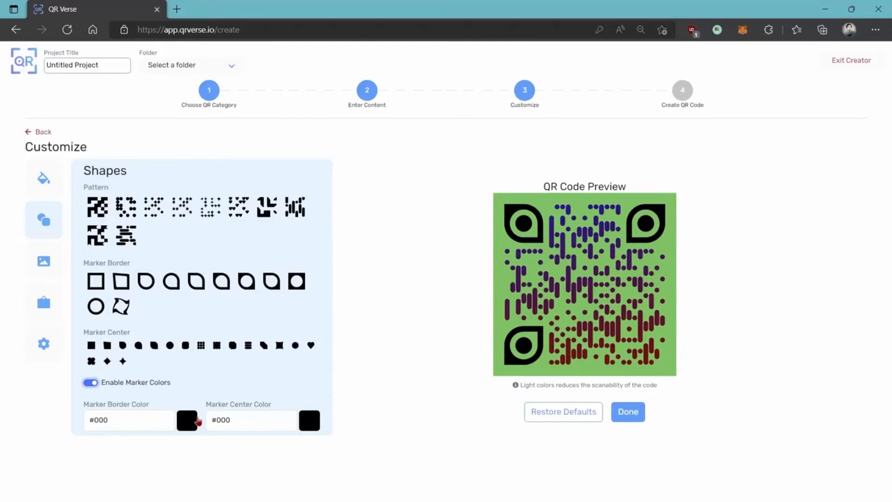
click(89, 384)
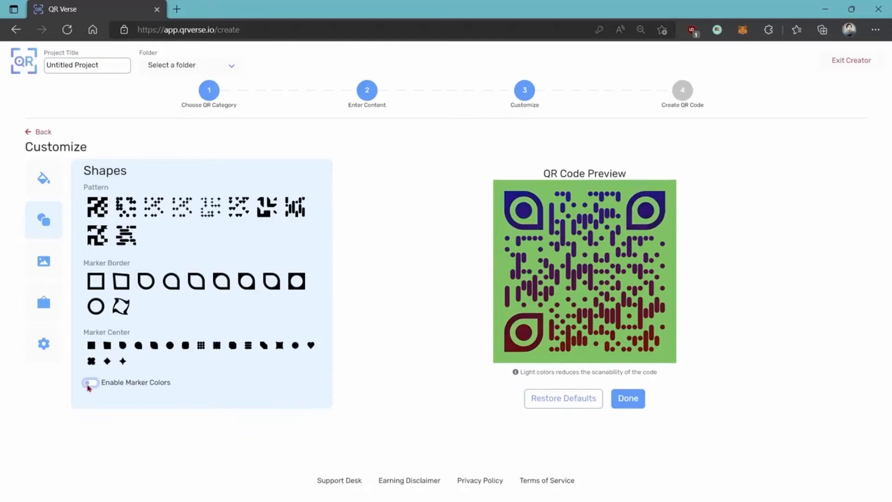
Add the Zoom logo to the QR code and apply the rounded frame with its label bar below the code
click(41, 263)
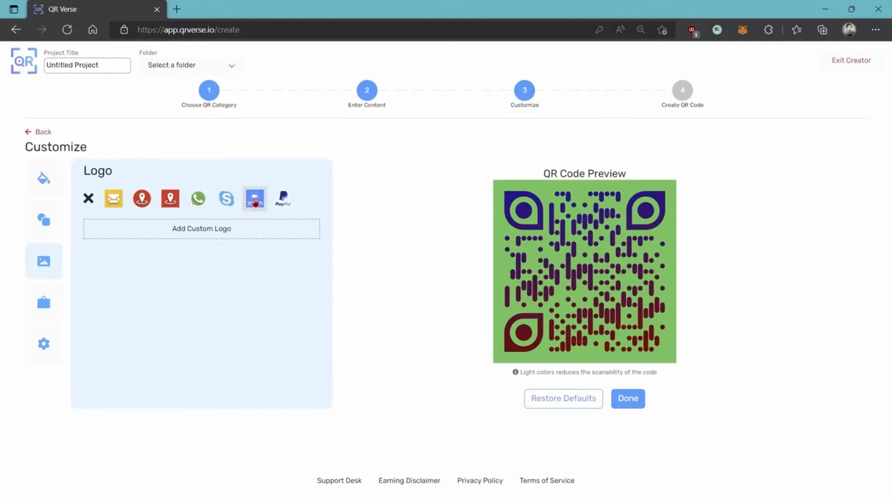
click(255, 199)
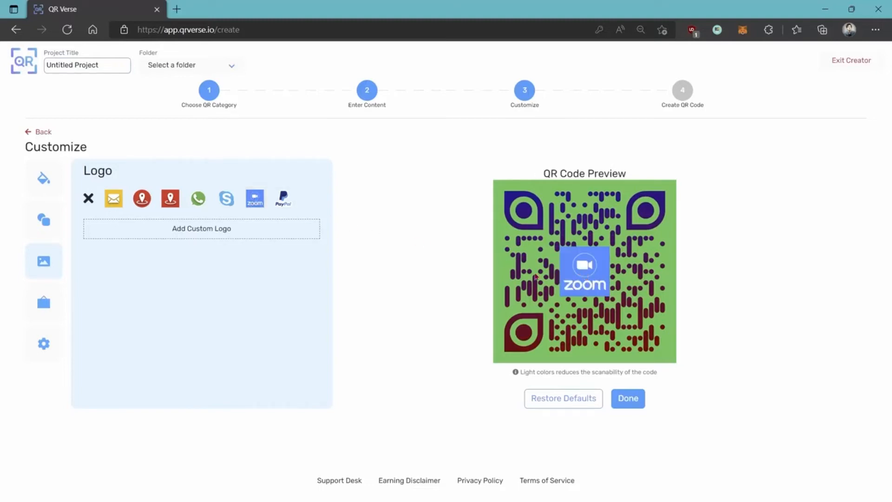
click(42, 305)
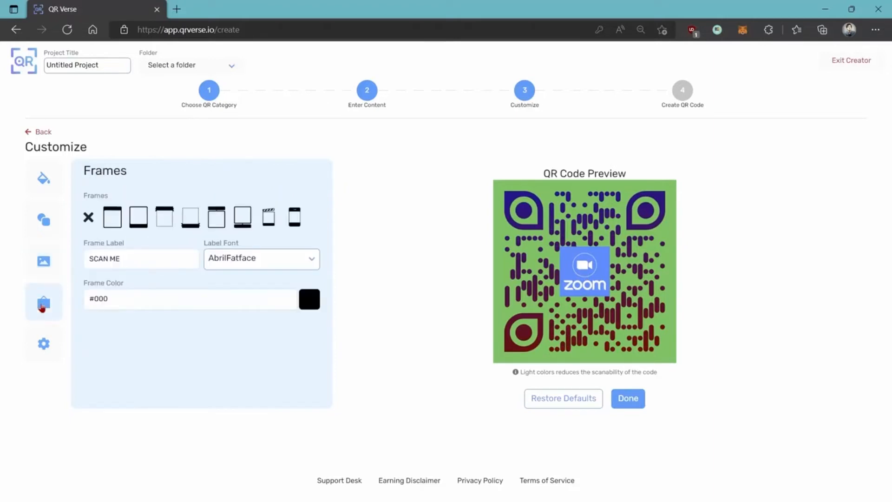
click(114, 219)
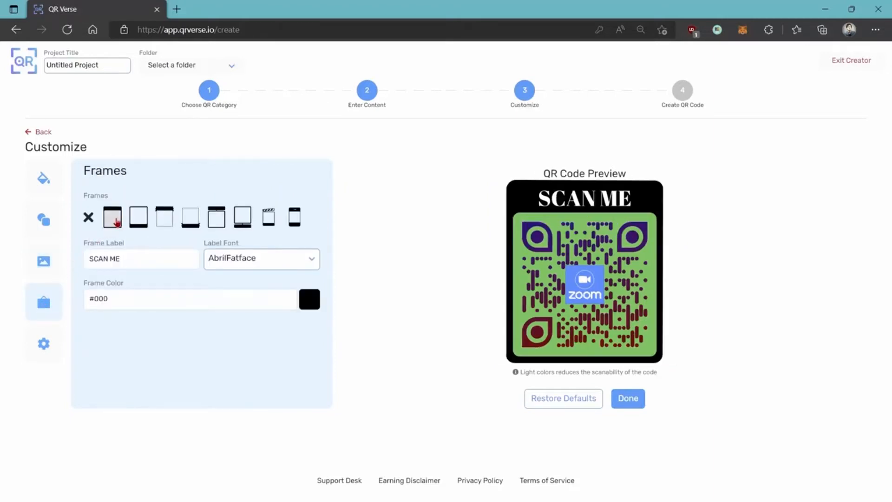
click(139, 220)
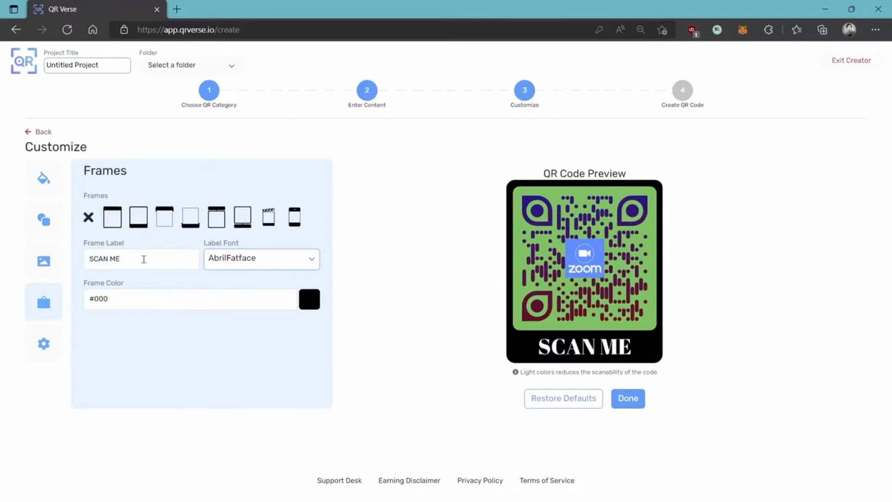
Change the frame label to "SIGN UP" and set its font to FredokaOne
drag(144, 258, 88, 258)
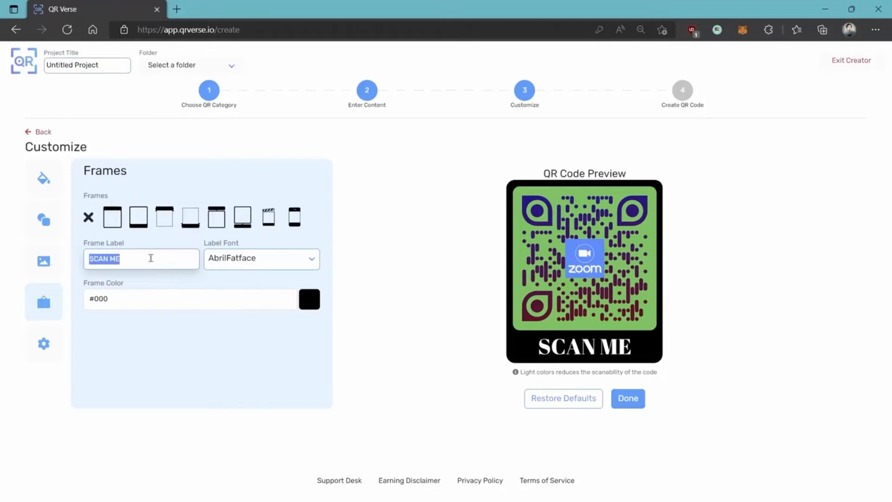
text(SIGN UP)
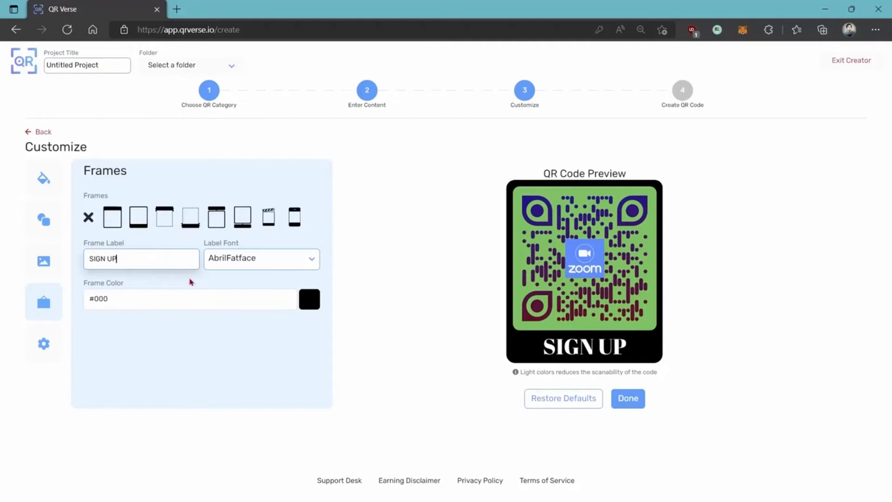
click(190, 281)
click(259, 260)
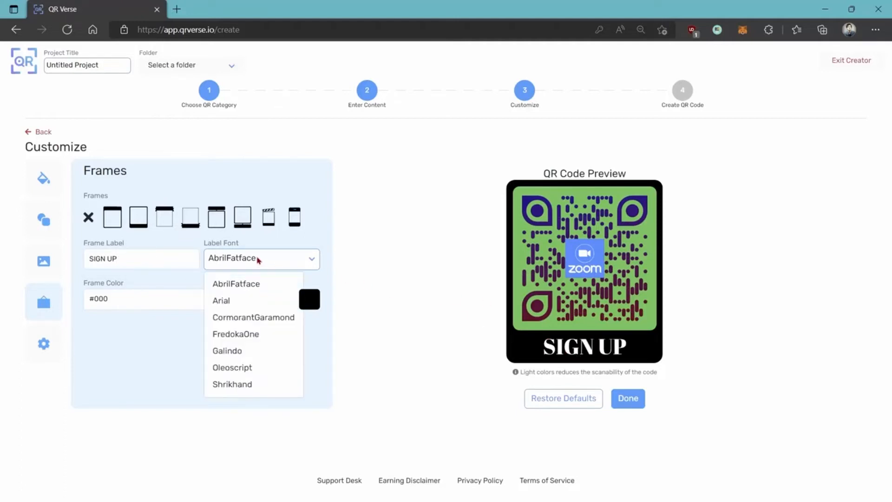
click(234, 300)
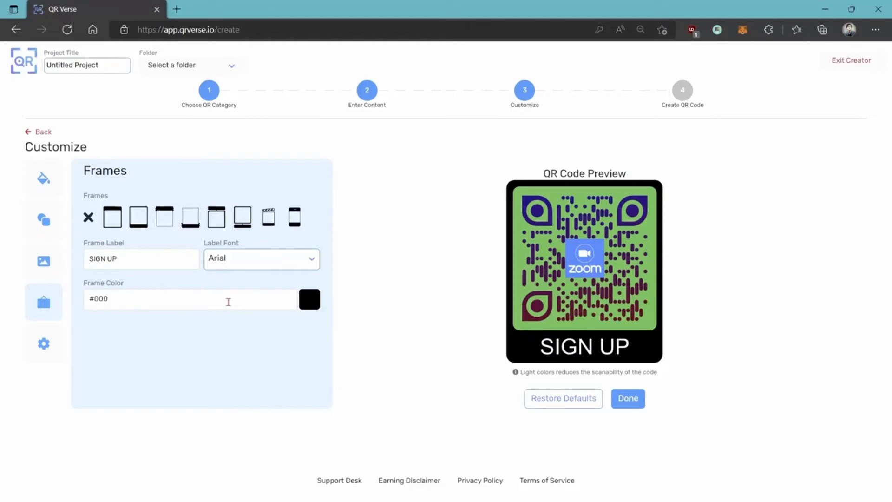
click(243, 259)
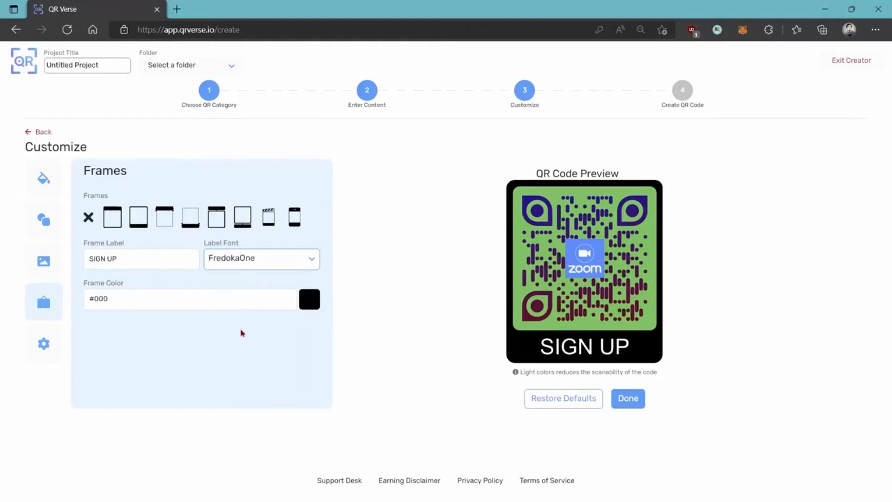
click(241, 332)
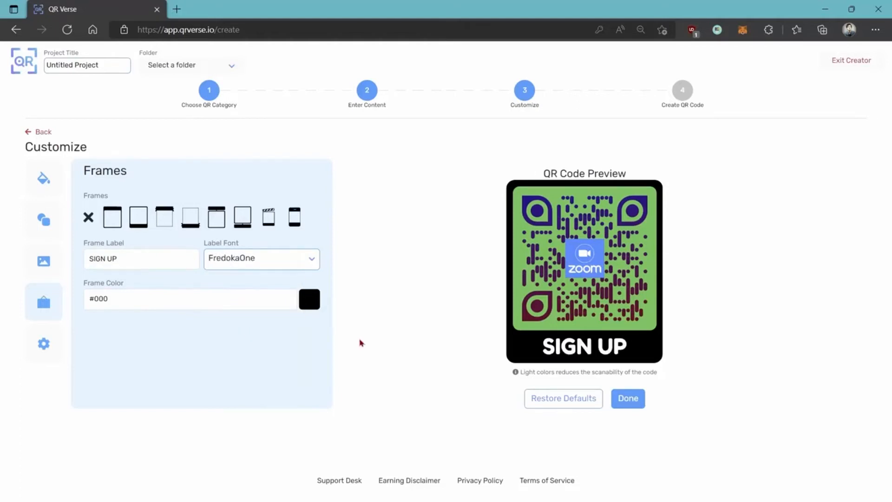
Set the frame color to dark green #0F8A0F
click(311, 299)
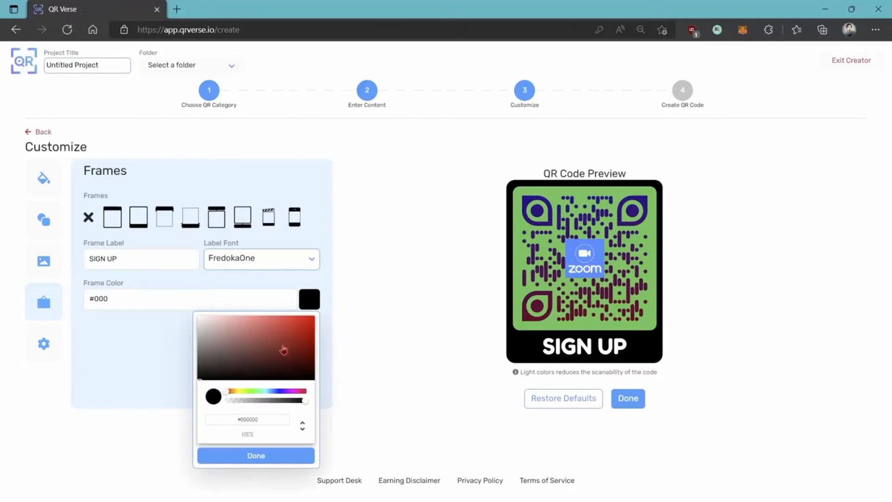
click(254, 393)
click(298, 343)
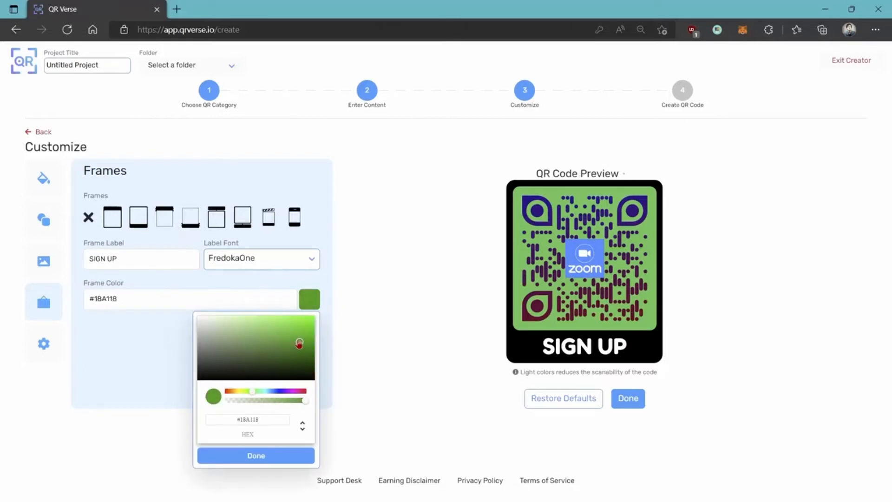
click(304, 348)
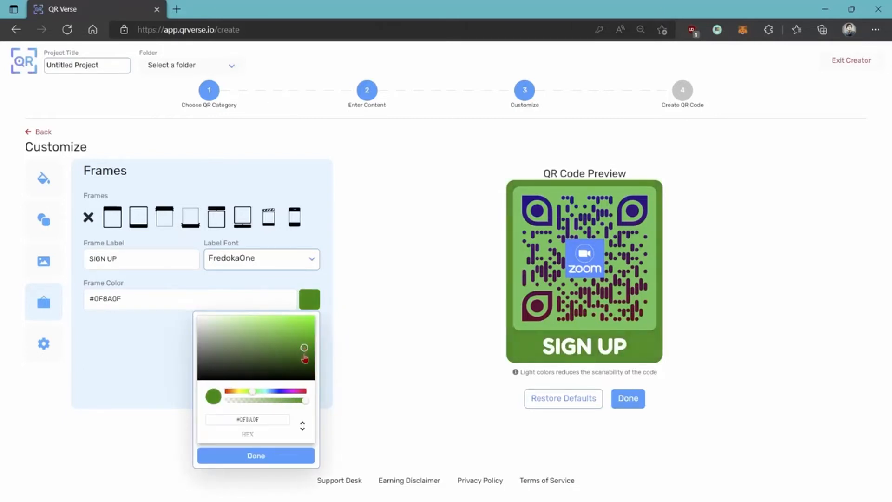
Set the QR code's precision to H - Best and finish the customization
click(249, 457)
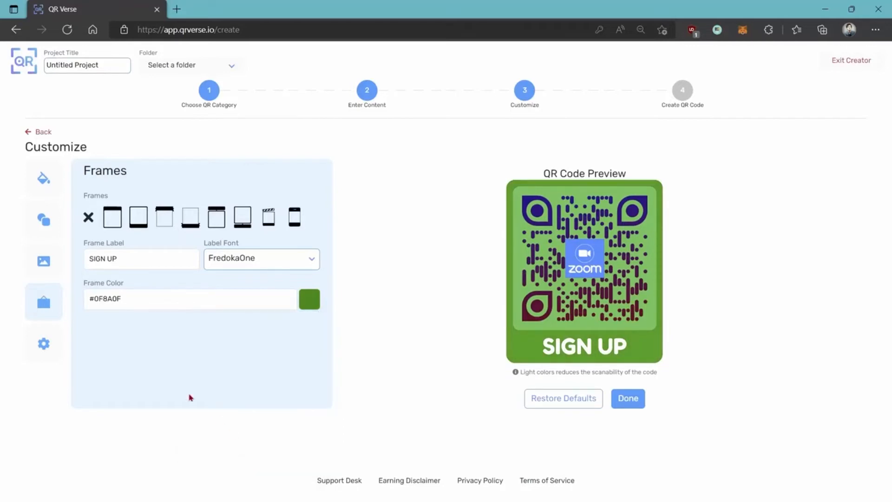
click(45, 343)
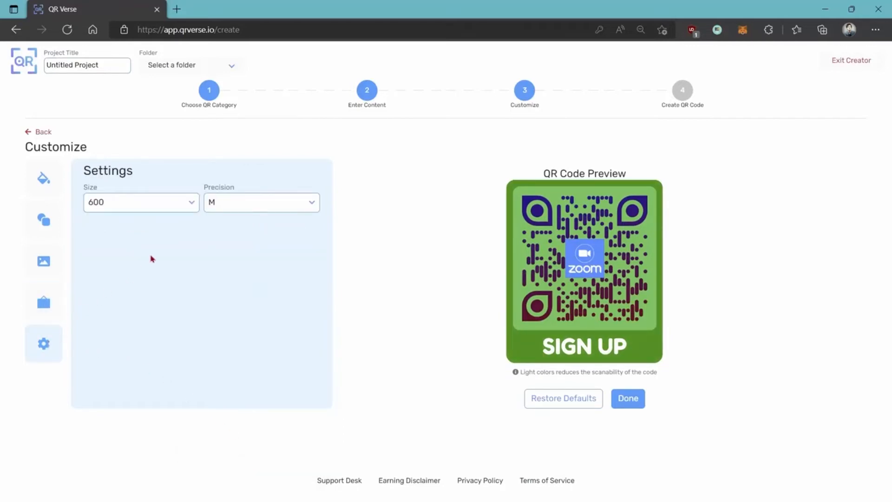
click(213, 209)
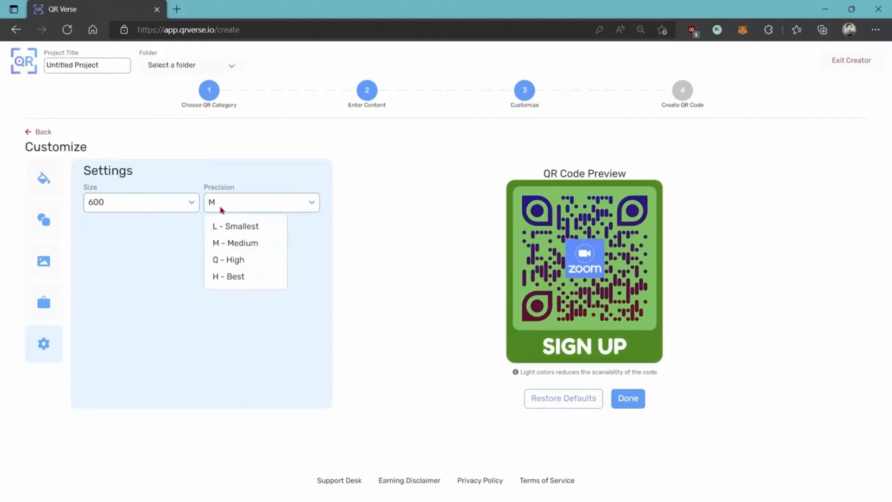
click(233, 278)
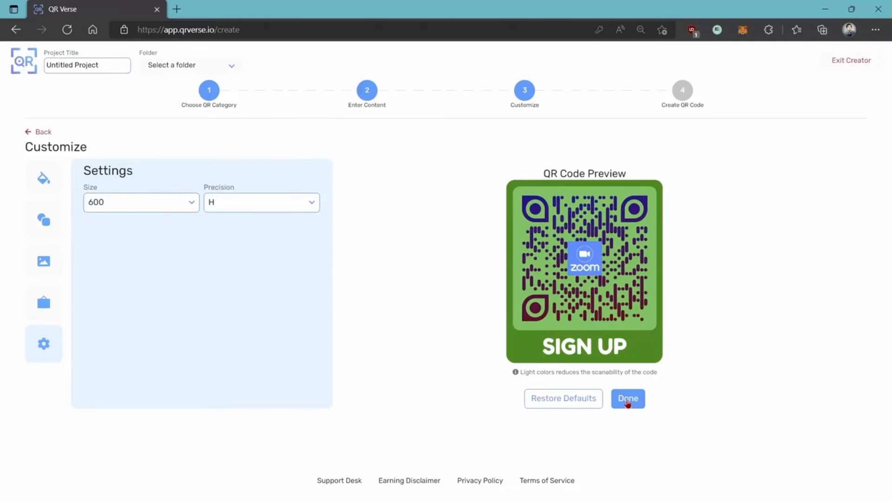
click(627, 402)
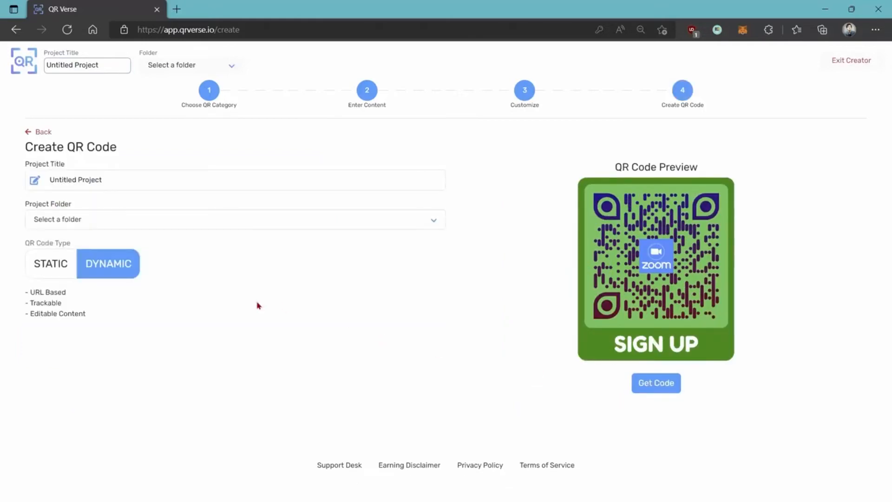
Title the project "Event Code" and keep the QR code type dynamic
click(115, 179)
drag(122, 179, 10, 184)
text(Eve)
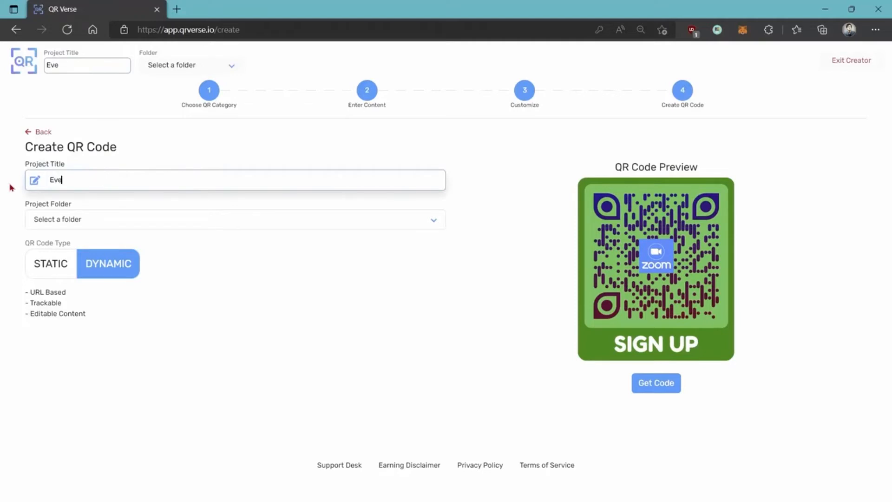
text(nt Code)
click(53, 267)
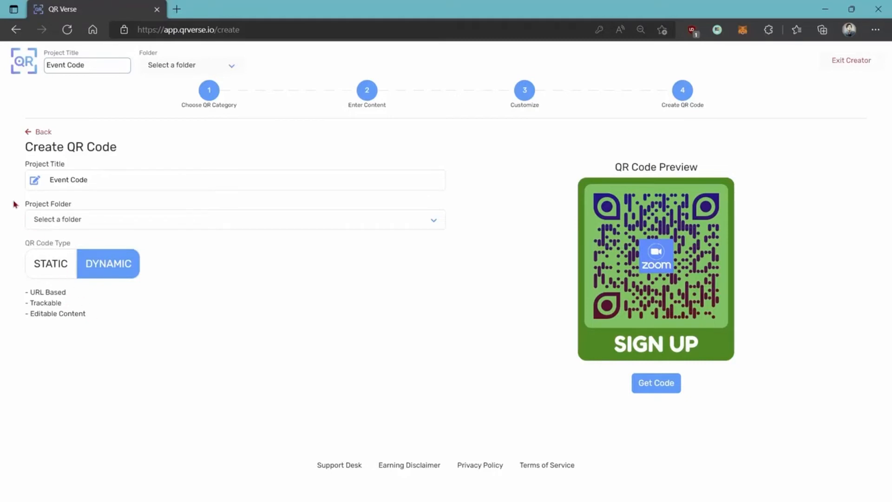
Assign the project to the DYNAMIC folder and generate the QR code
click(141, 225)
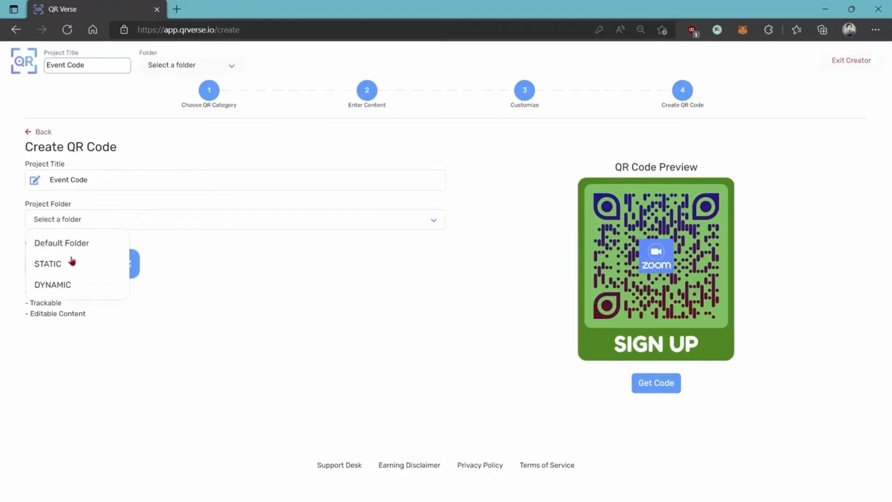
click(63, 285)
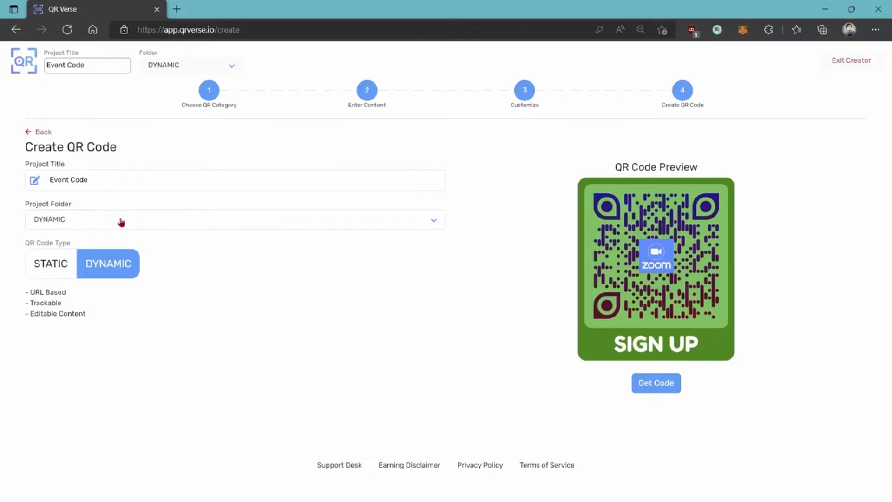
click(656, 388)
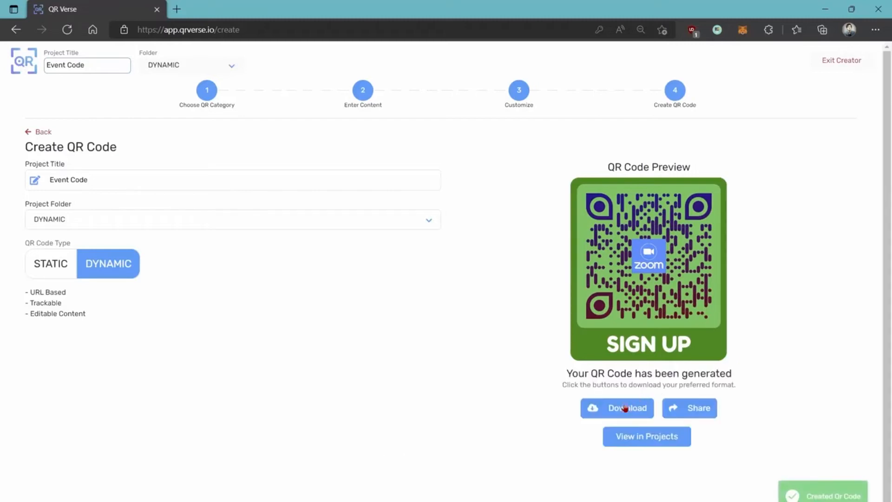
Check the available download formats and sharing options for the generated QR code
click(626, 417)
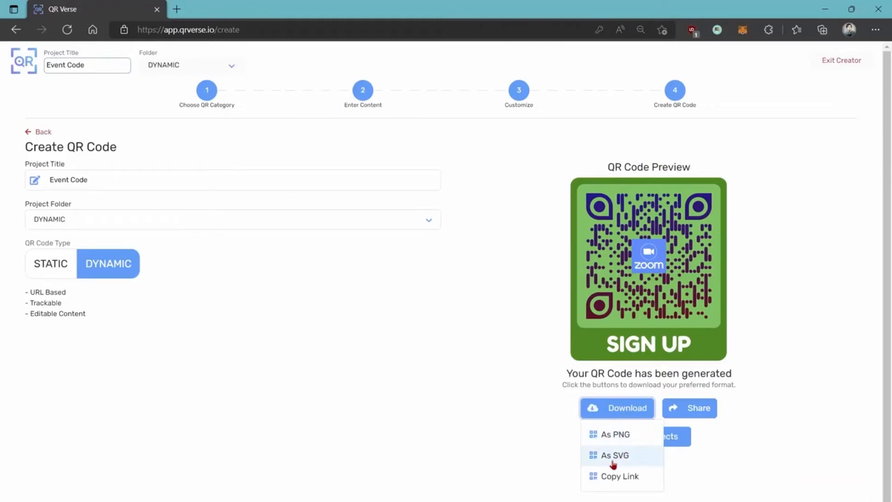
click(692, 408)
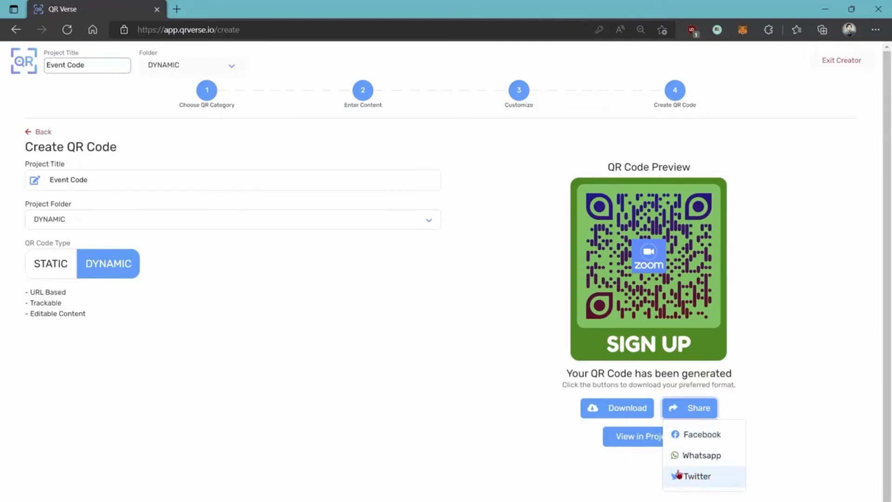
click(653, 468)
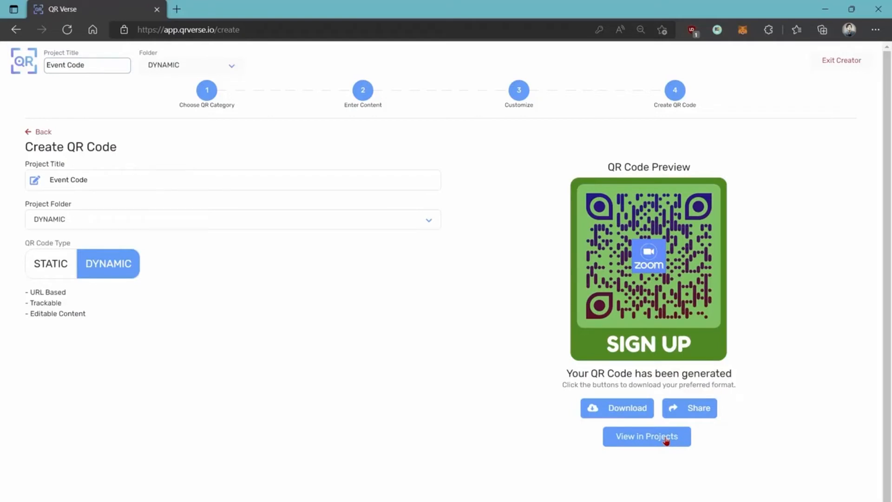
Download the QR code as a PNG and open the downloaded image to check it
click(626, 418)
click(623, 435)
click(660, 81)
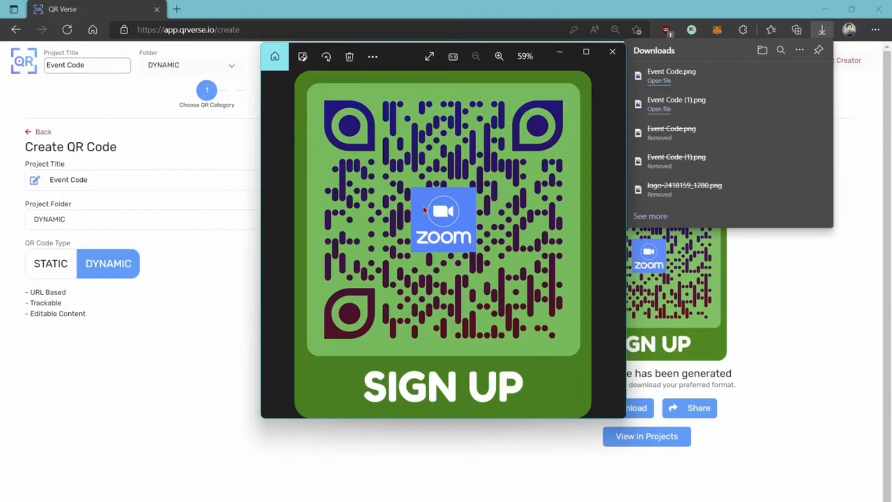
click(612, 51)
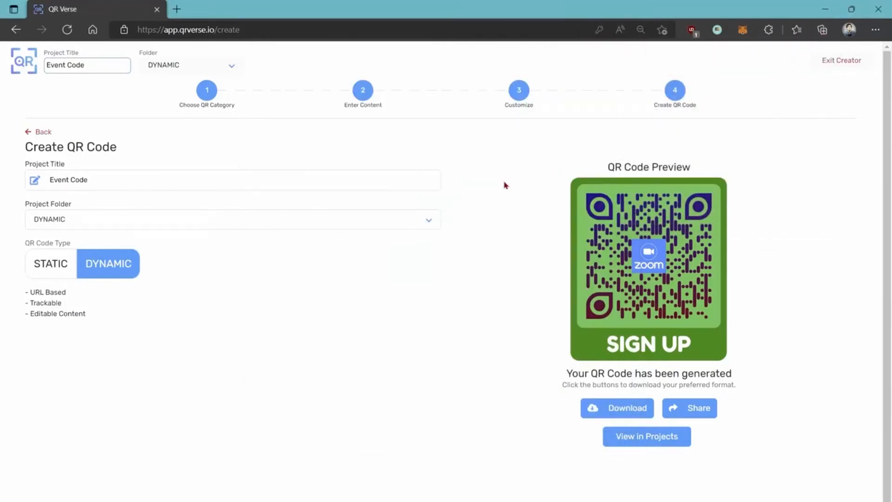
Open the projects list and look through the saved QR codes
click(645, 439)
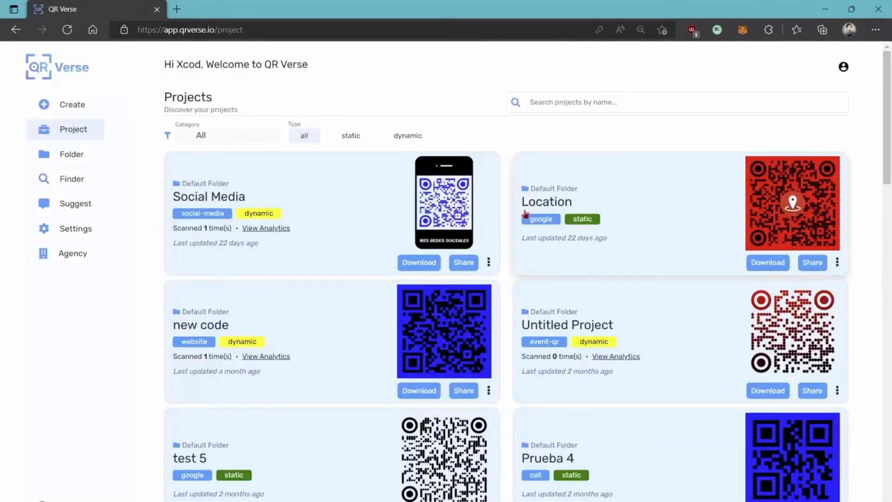
scroll(512, 217, down, 10)
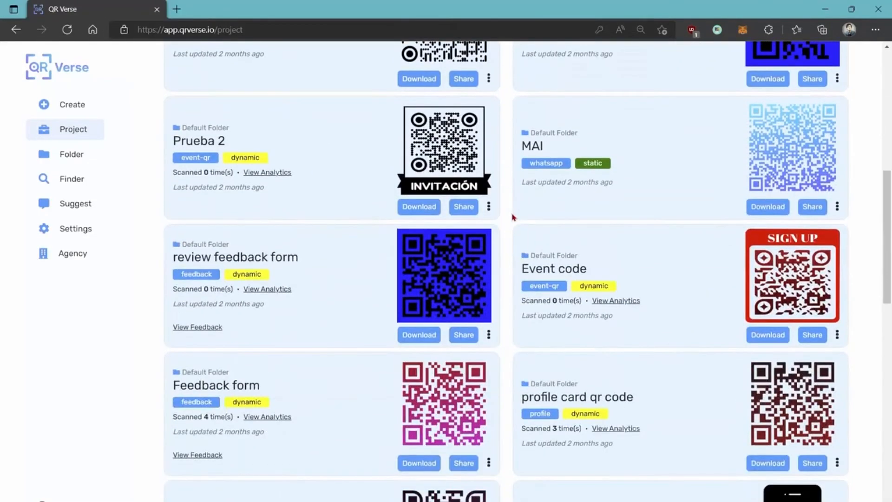
scroll(513, 217, up, 10)
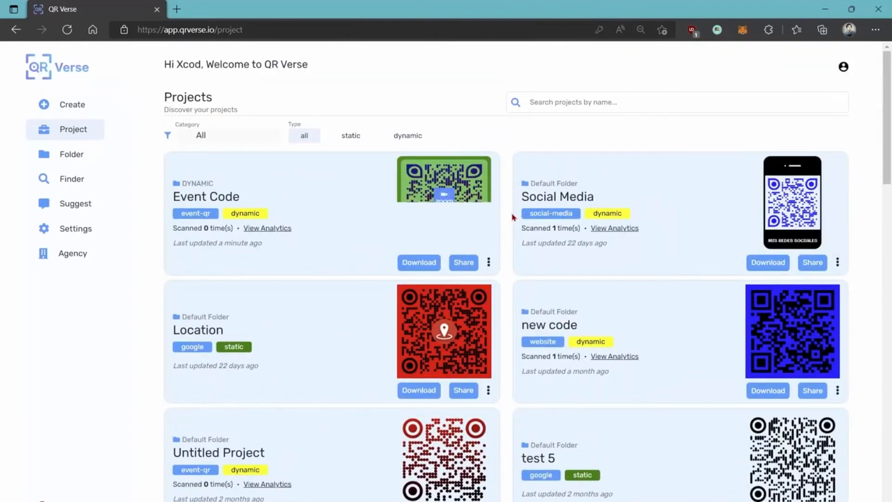
View the Social Media project's scan analytics and check the edit and delete options of the Event Code project
click(622, 229)
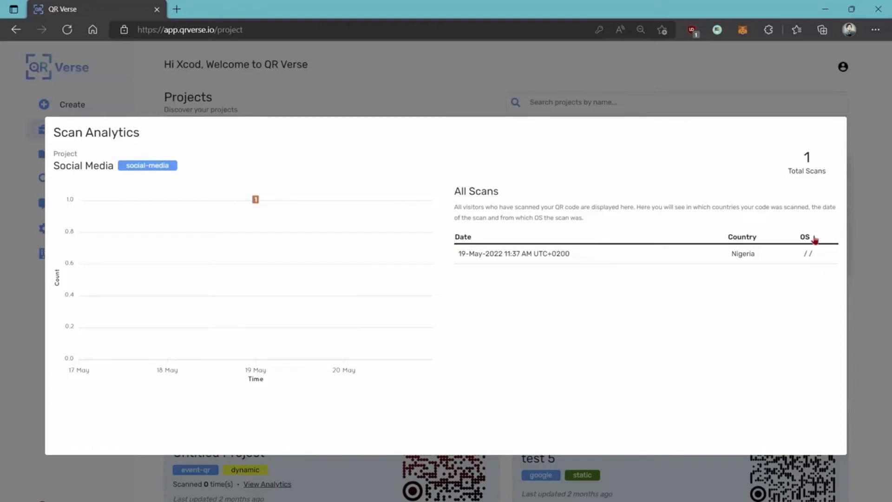
click(671, 74)
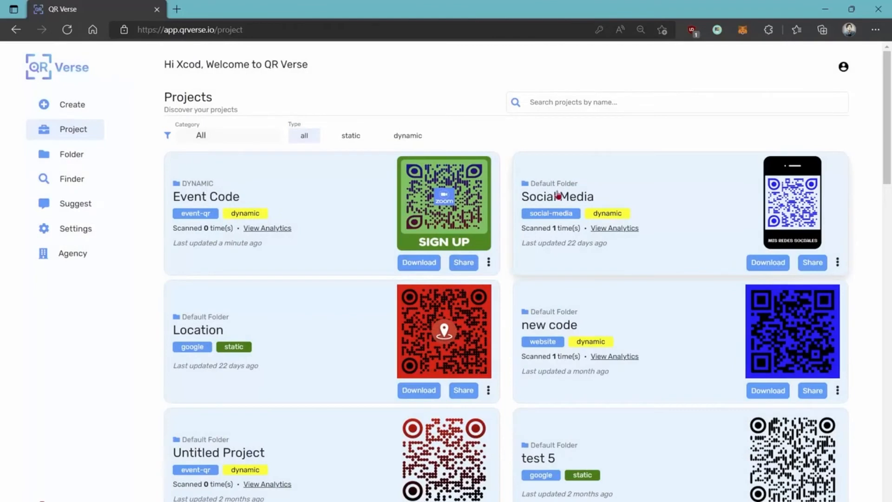
click(488, 263)
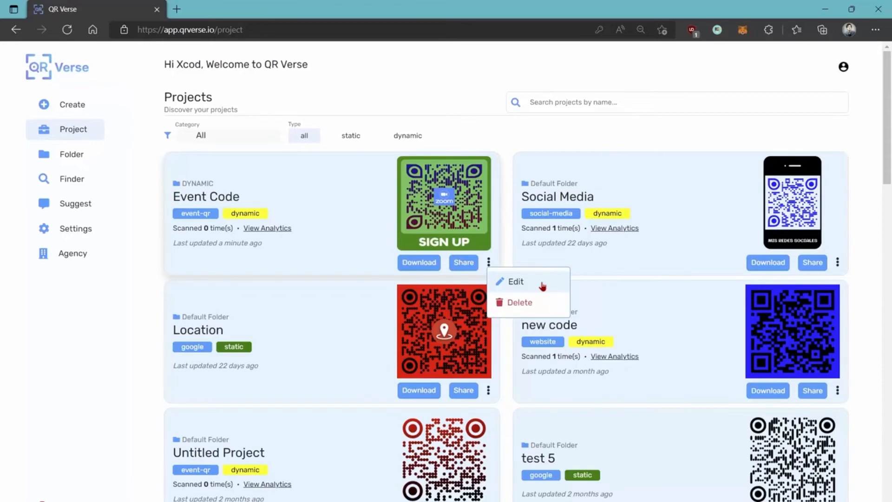
click(514, 138)
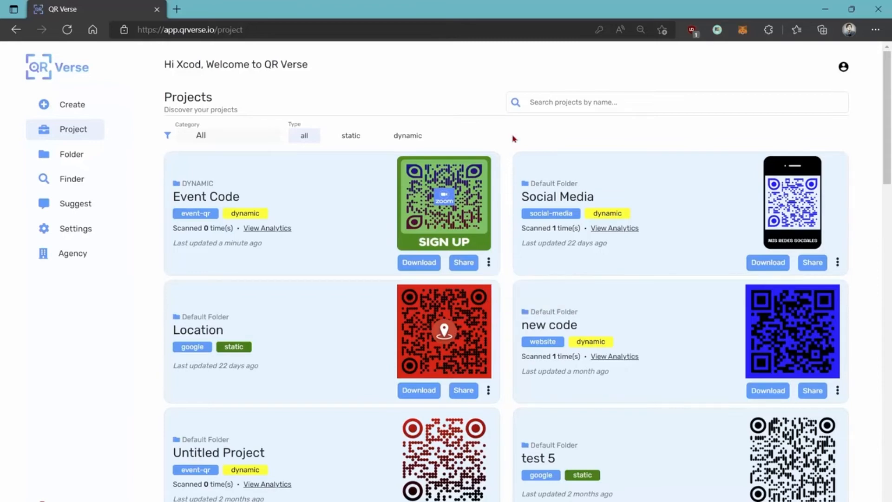
Start creating a new QR code with the Feedback QR Code category
click(76, 107)
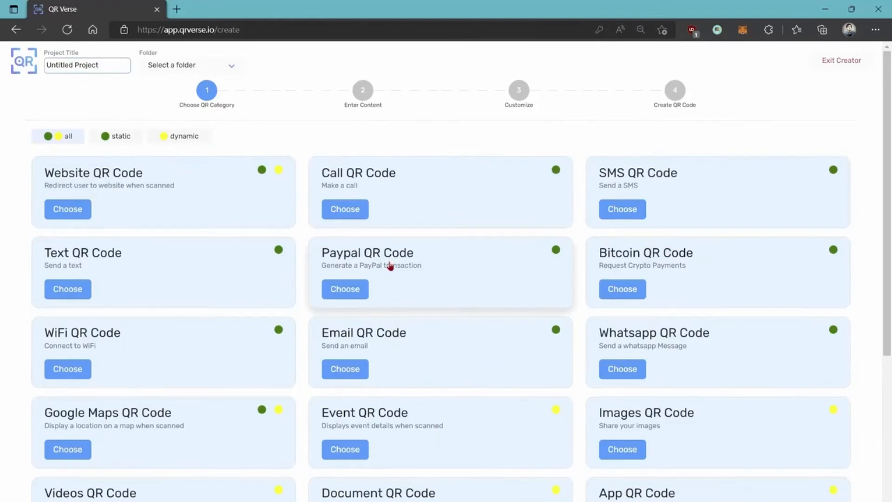
scroll(390, 266, down, 6)
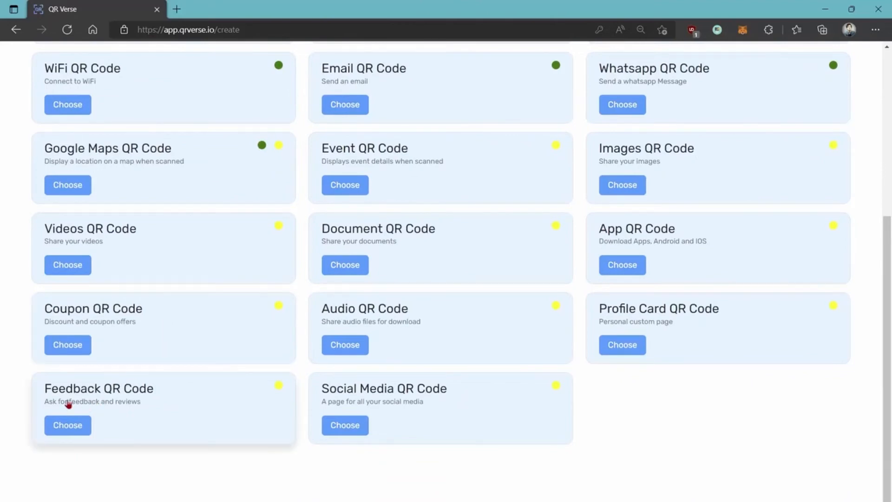
click(66, 427)
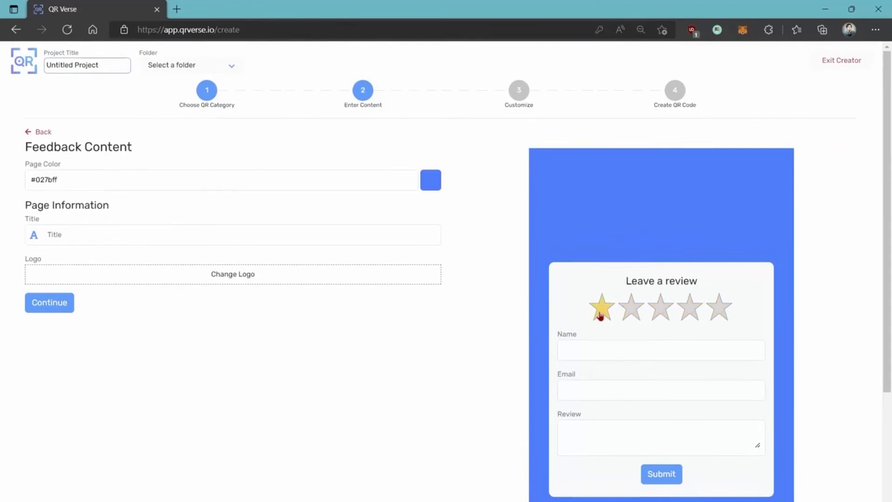
Set the feedback page color to tan #B7995E
click(427, 186)
drag(367, 273, 355, 273)
drag(376, 245, 377, 218)
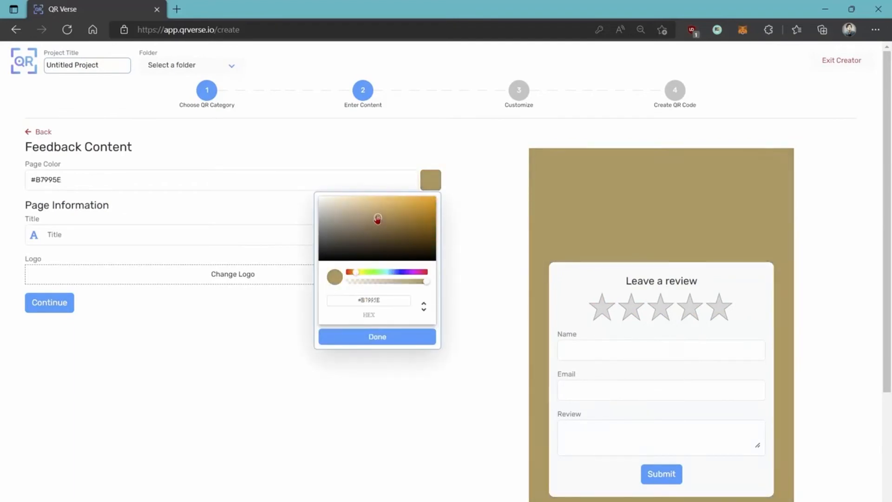
click(472, 197)
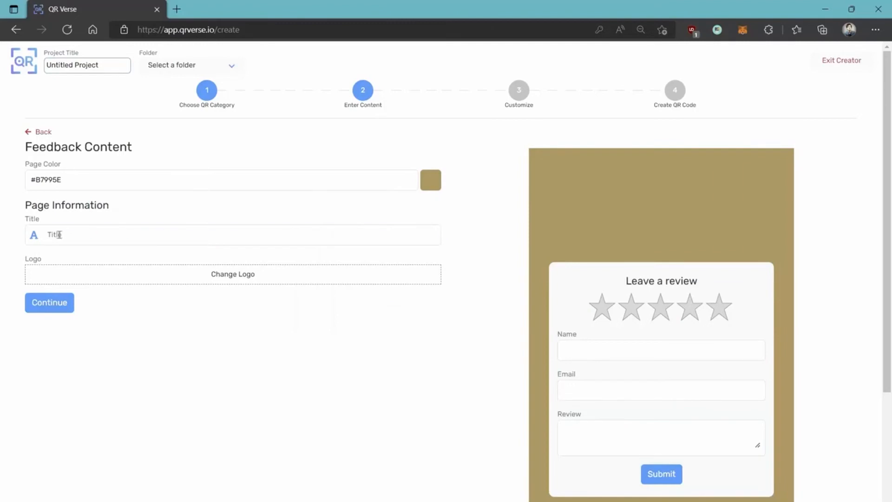
Enter "Let us know what you think" as the feedback page title
click(59, 234)
text(L)
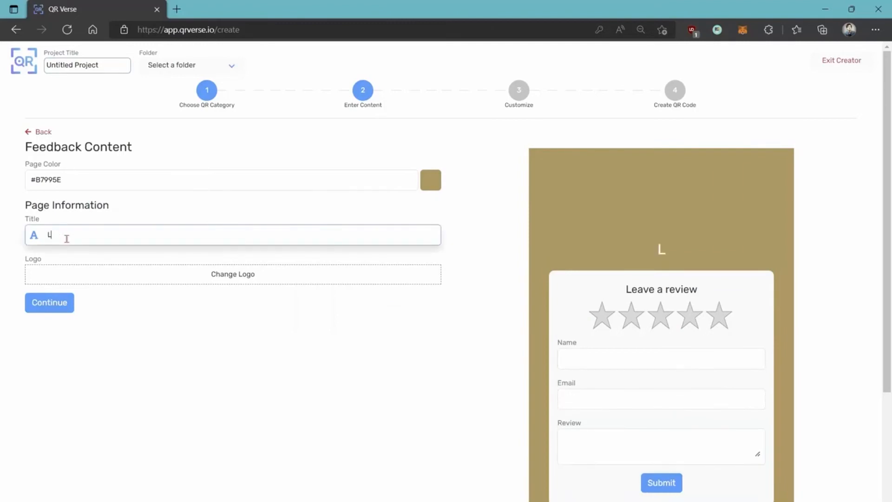
text(et us know what you think)
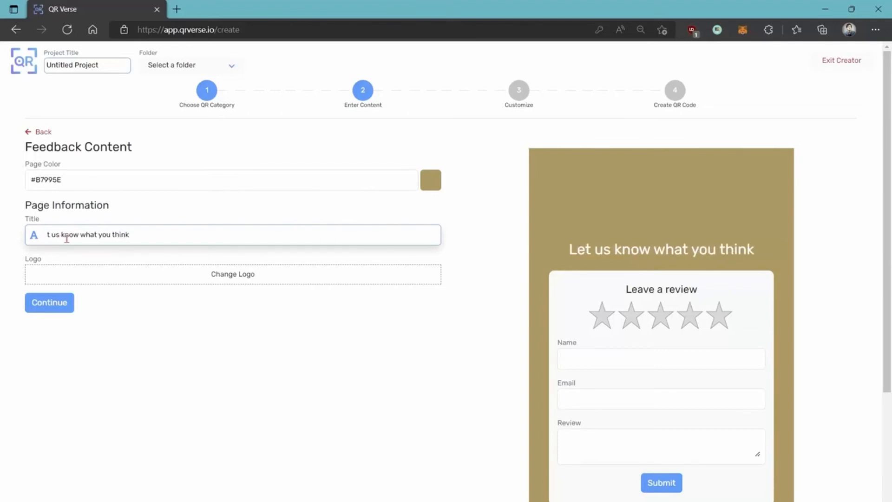
Add the pink-and-orange diamond logo image to the feedback page and continue to customization
click(226, 277)
double_click(264, 108)
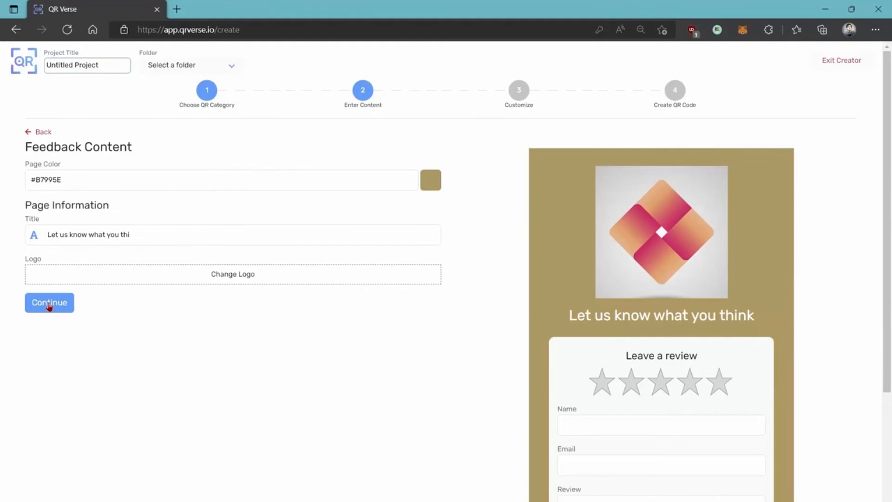
click(49, 304)
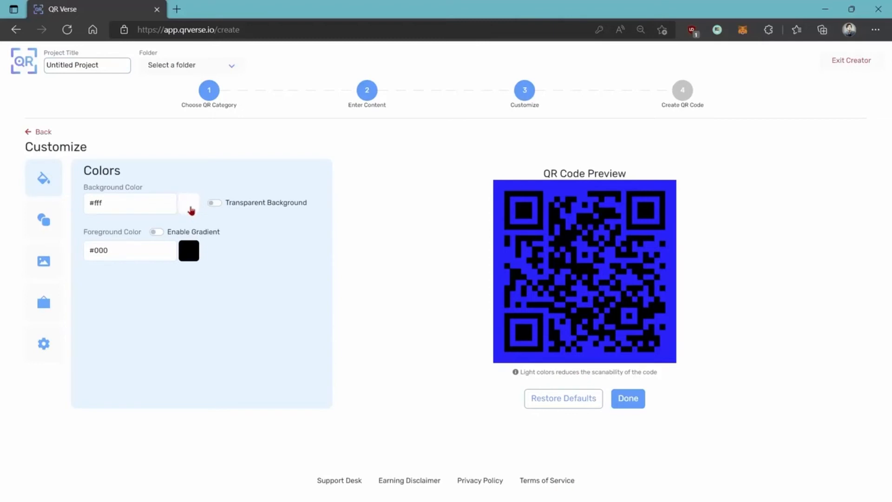
Set the feedback QR code's background to a muted light beige-gray
click(191, 211)
click(115, 296)
drag(126, 261, 90, 249)
click(271, 303)
Apply the round dot pattern to the QR code and add the pink-and-orange diamond image as its custom logo
click(39, 222)
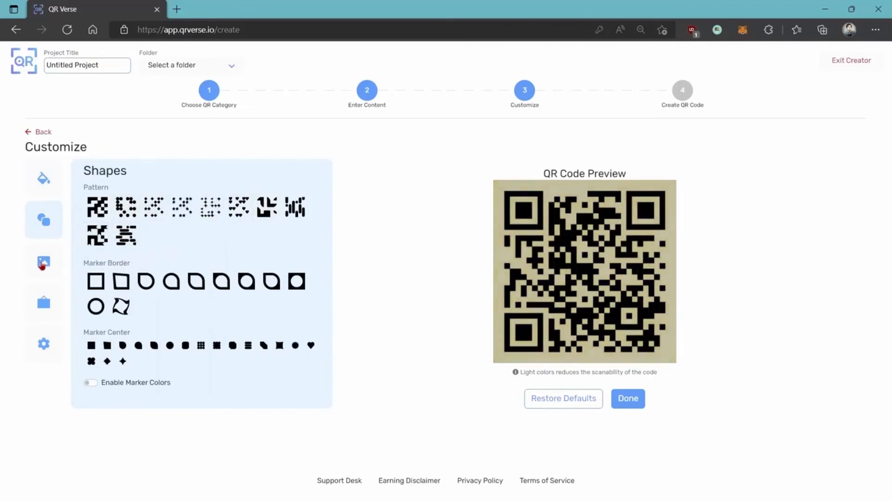
click(42, 264)
click(199, 232)
double_click(265, 117)
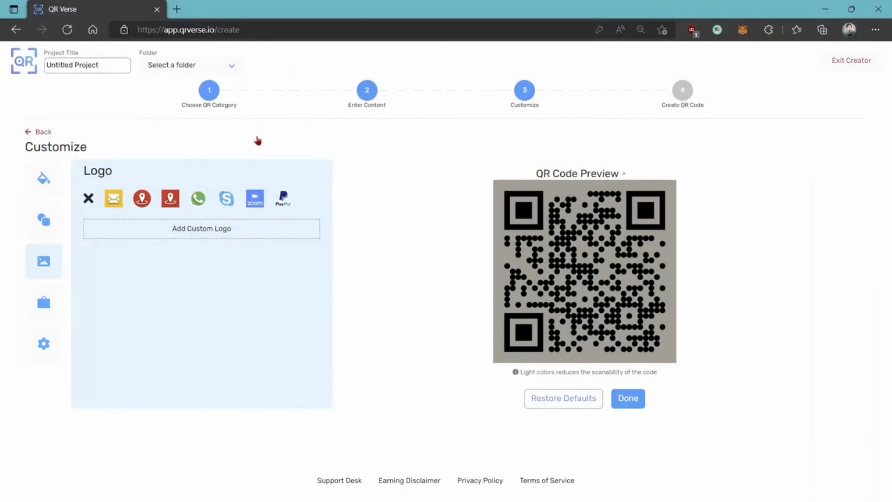
Set the frame label to "Leave A Review" and apply the rounded frame with its label bar above the code
click(44, 303)
drag(150, 261, 44, 268)
text(Leave A Review)
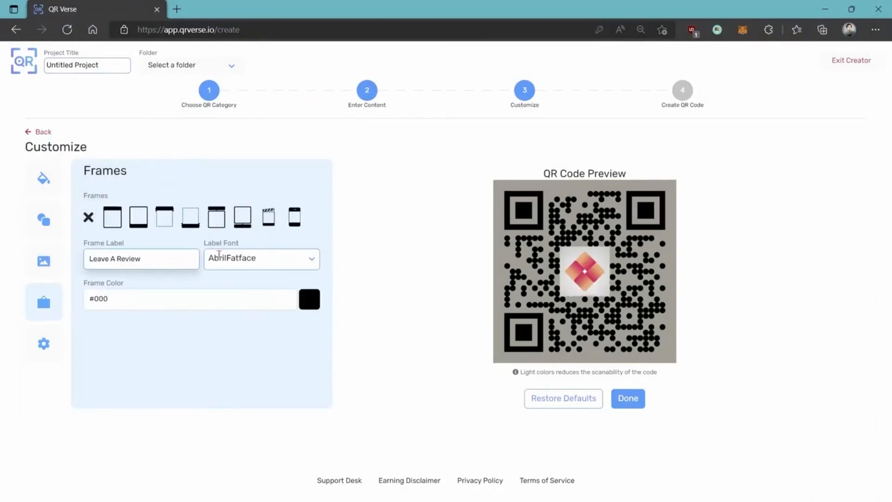
click(108, 219)
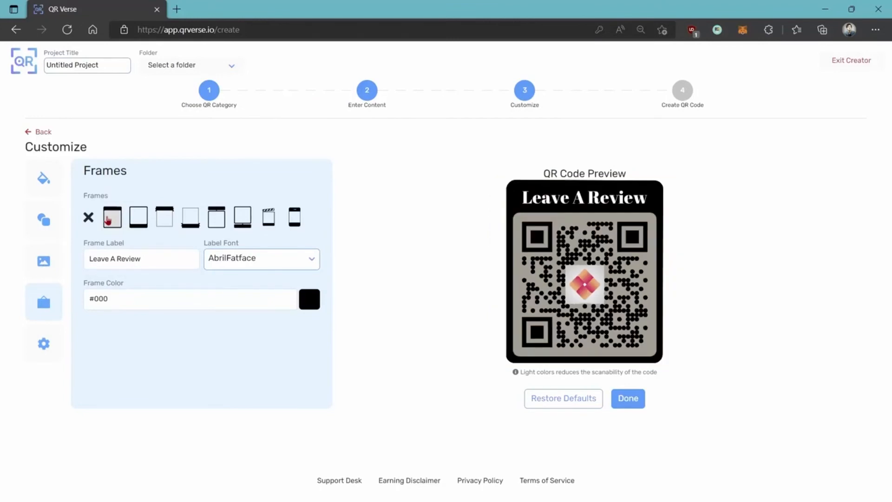
Set the frame label's font to Arial and finish customizing the feedback QR code
click(273, 262)
click(218, 300)
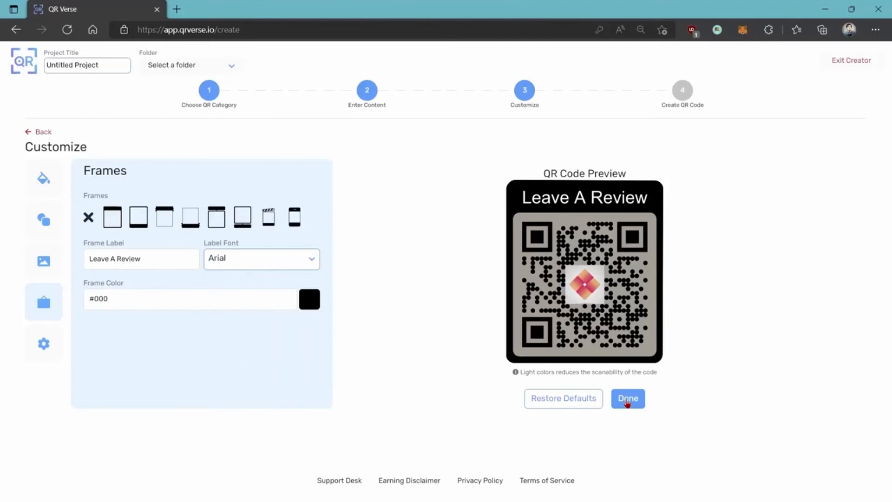
click(628, 400)
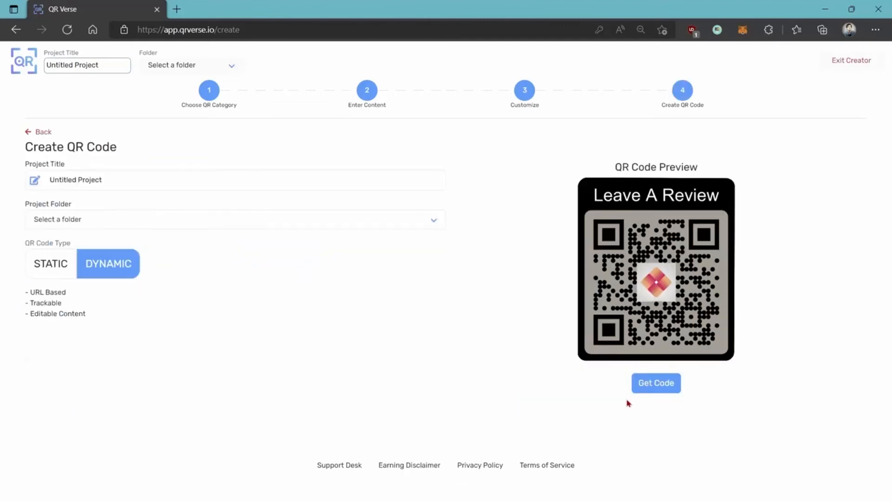
Title the project "Feedback Form", assign it to the DYNAMIC folder, and generate the dynamic QR code
click(213, 180)
drag(213, 180, 2, 184)
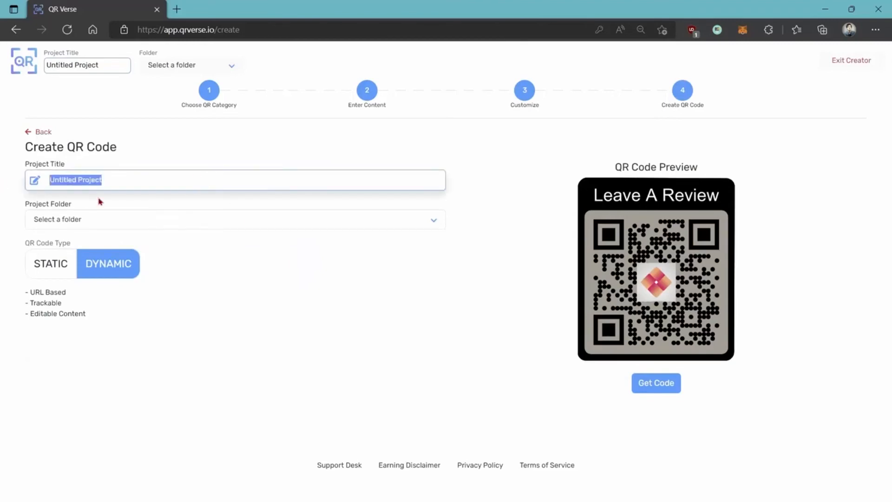
text(Feedback Form)
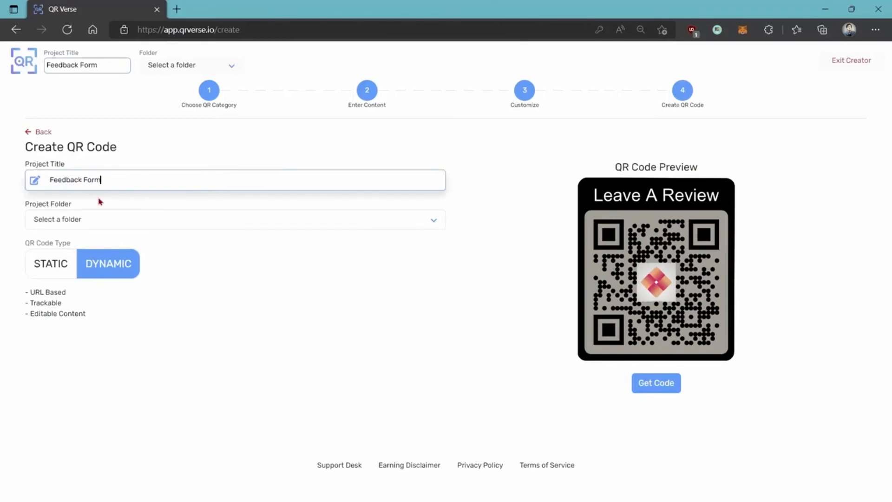
click(136, 225)
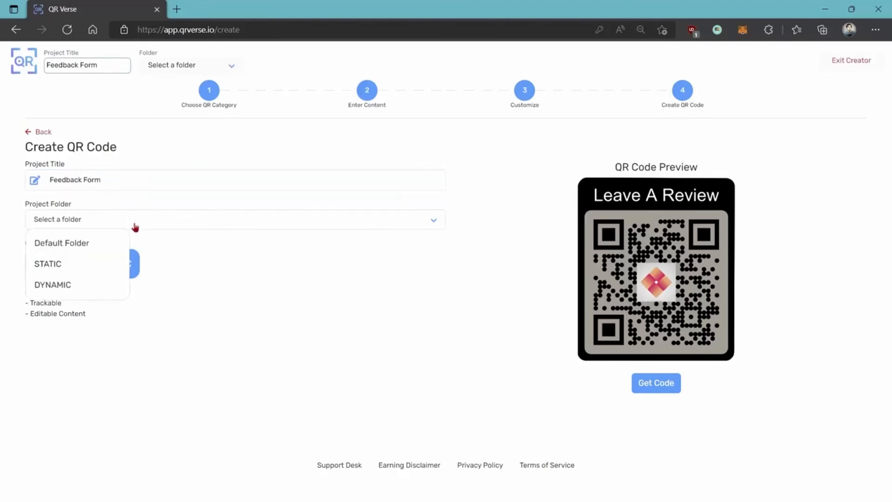
click(79, 288)
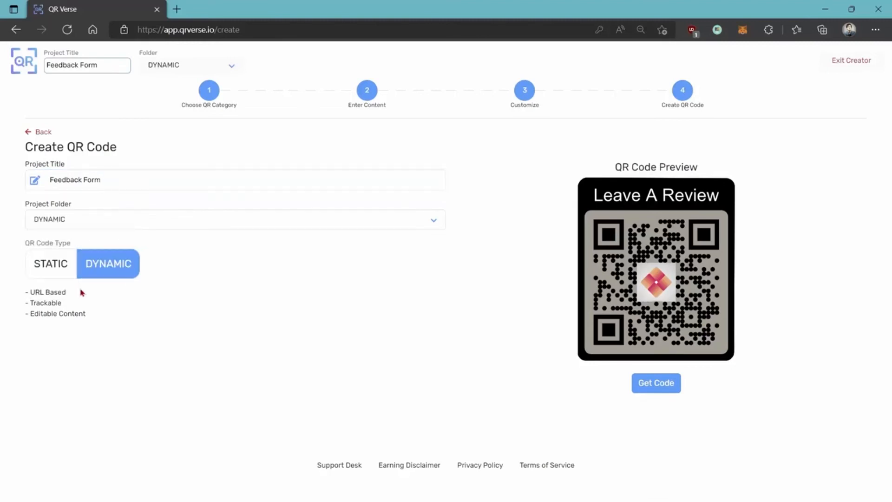
click(656, 383)
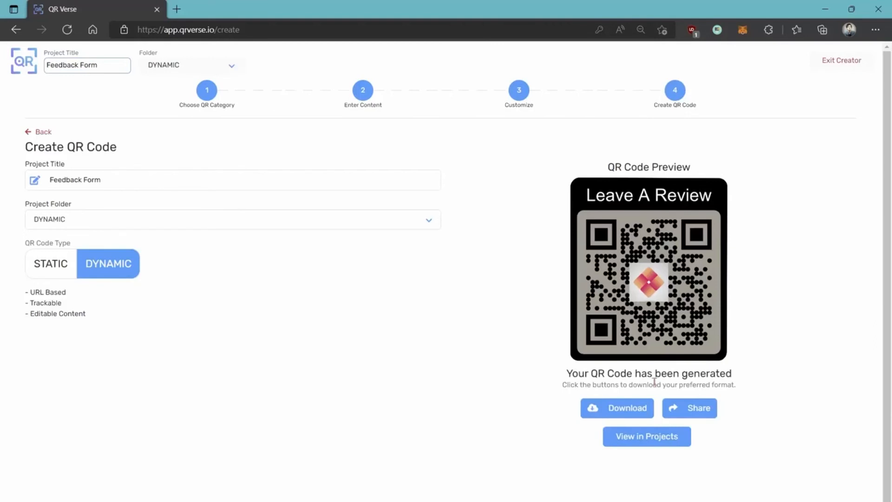
Review the saved projects, filtering them by static, by dynamic, and back to all types
click(24, 68)
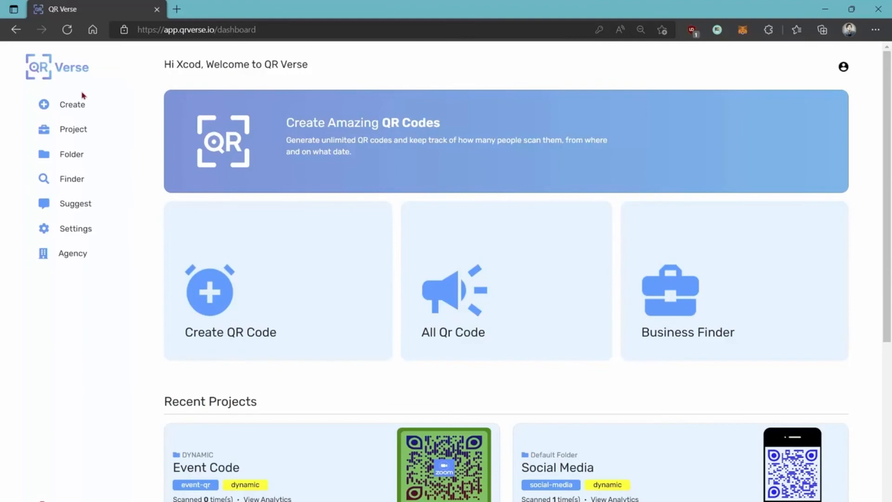
click(77, 132)
scroll(374, 169, down, 3)
scroll(374, 168, up, 3)
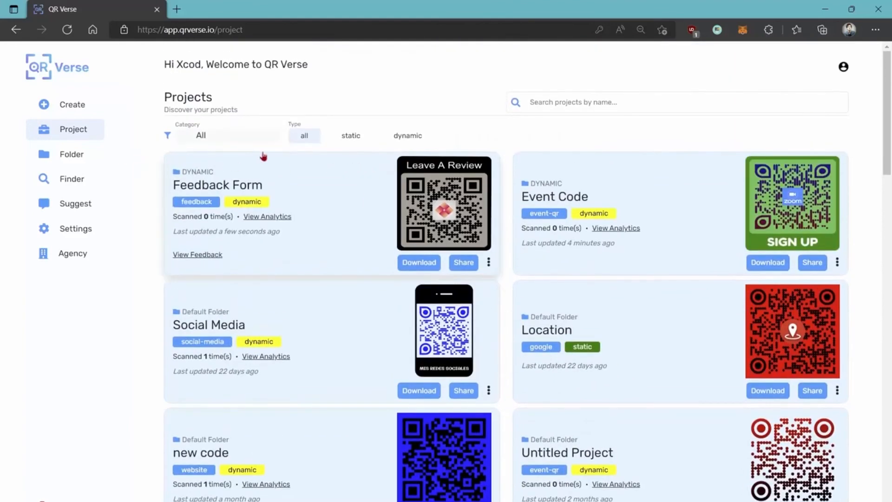
click(346, 138)
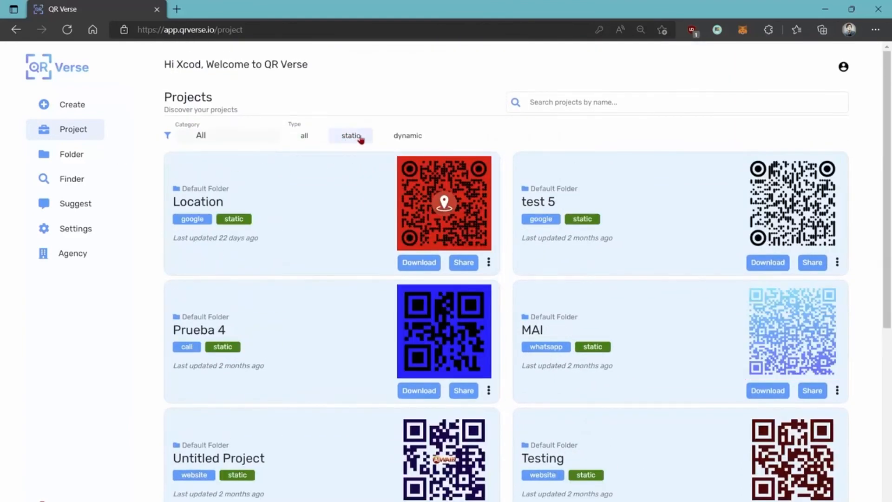
click(401, 140)
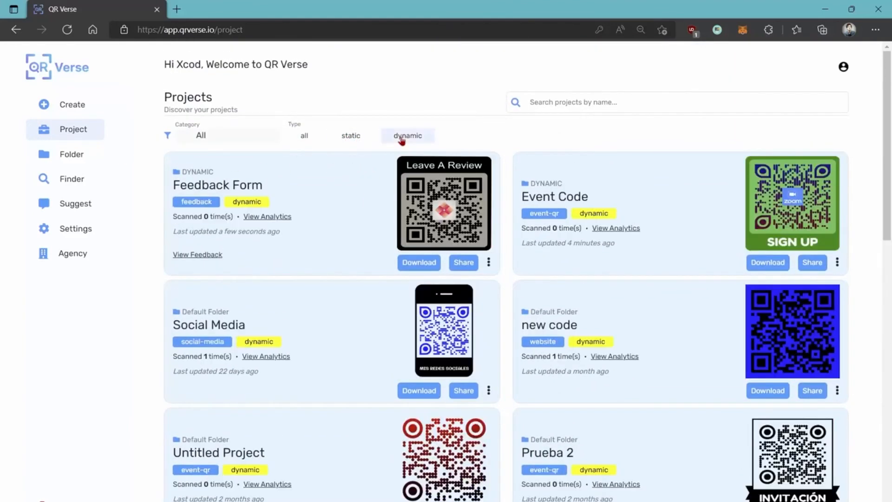
click(305, 138)
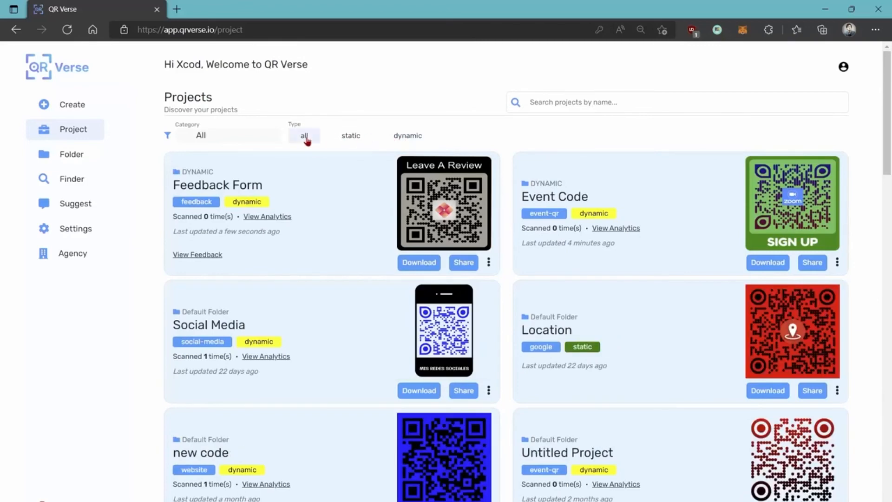
Create a new project folder named "CLIENT"
click(65, 157)
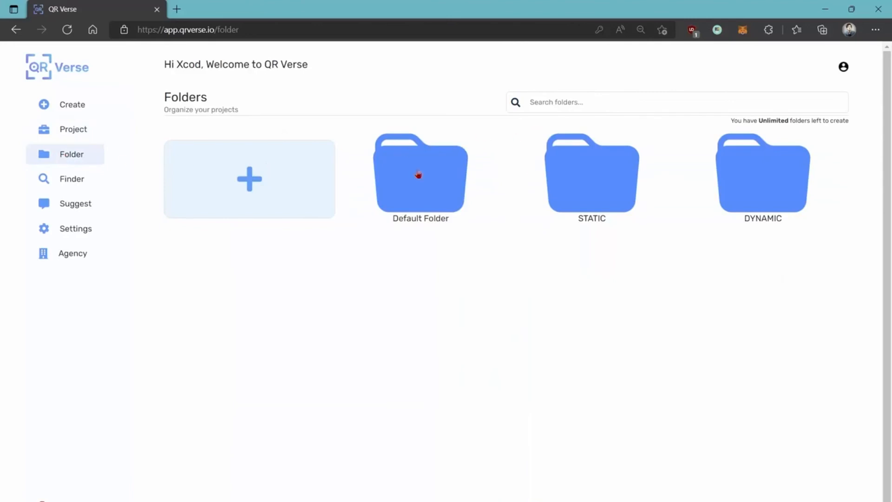
click(285, 183)
click(410, 100)
text(CLIENT)
click(545, 134)
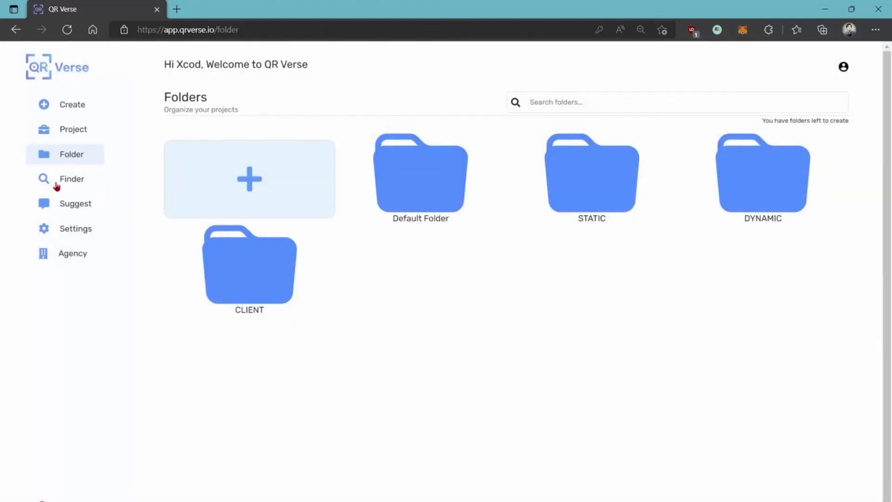
Look through the job finder, feature suggestion, account settings and agency assets pages
click(73, 188)
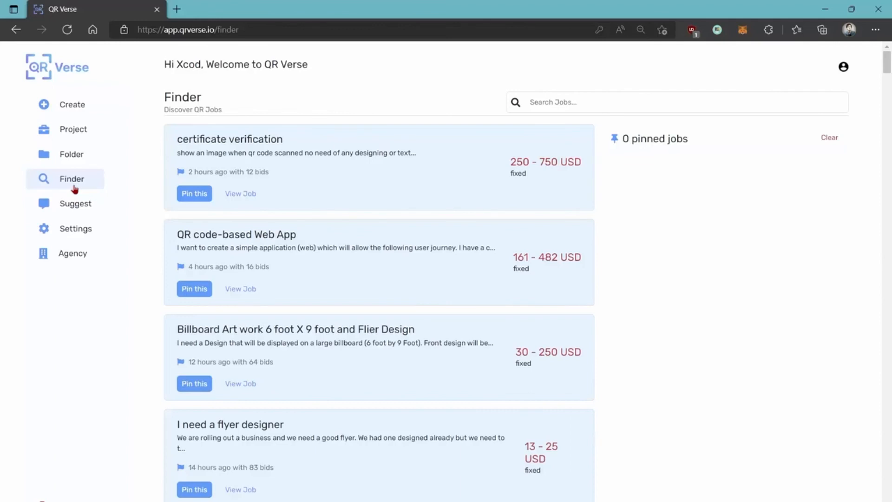
click(76, 213)
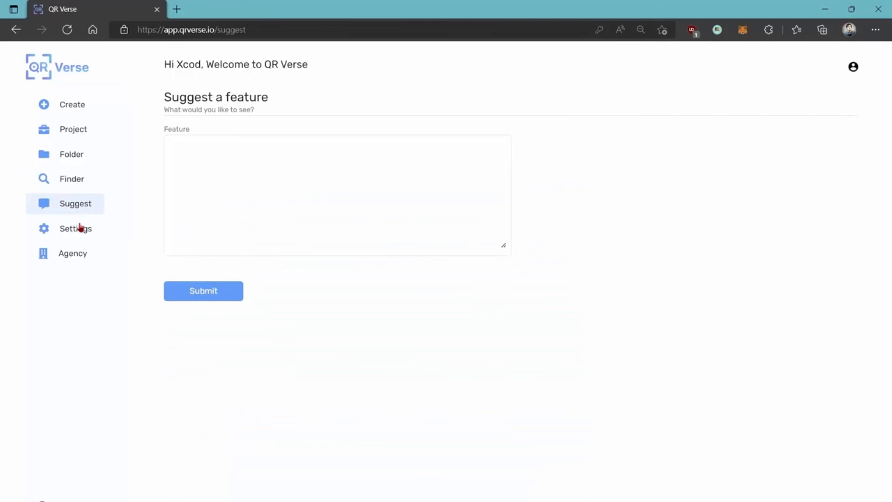
click(80, 230)
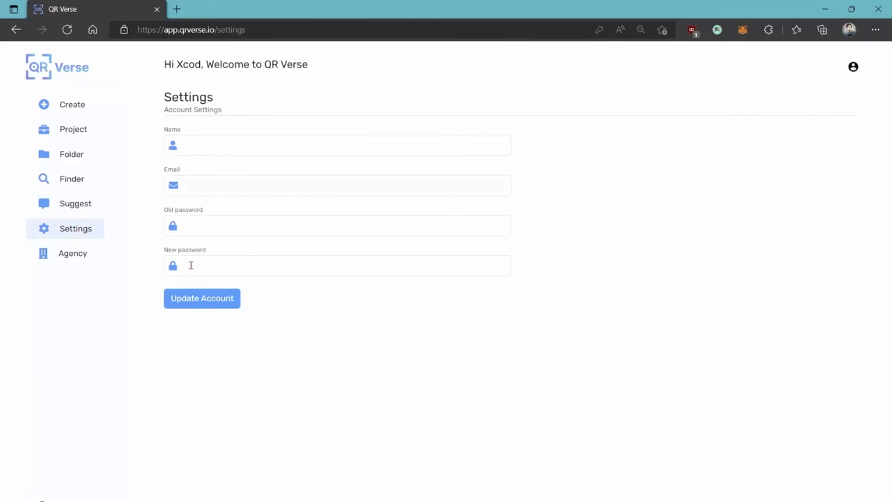
click(71, 258)
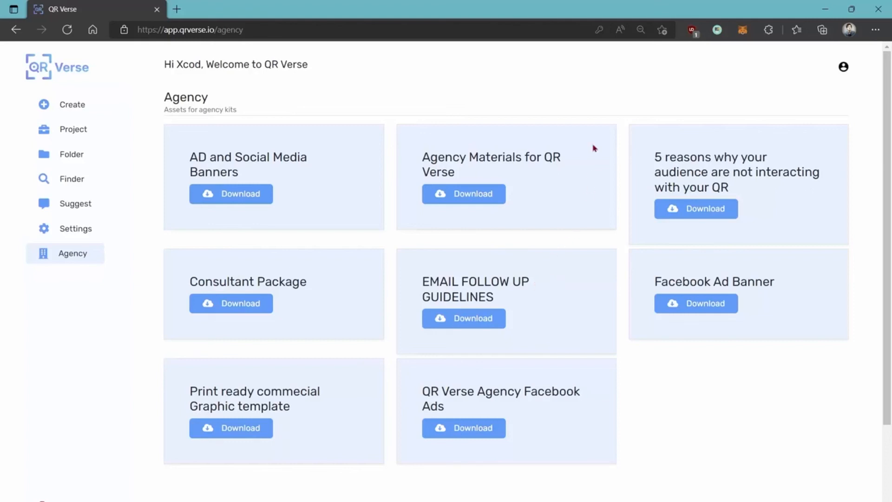
Examine the Whitelabel Dashboard's domain, branding and reseller options and the account options, and return to the main dashboard
click(841, 70)
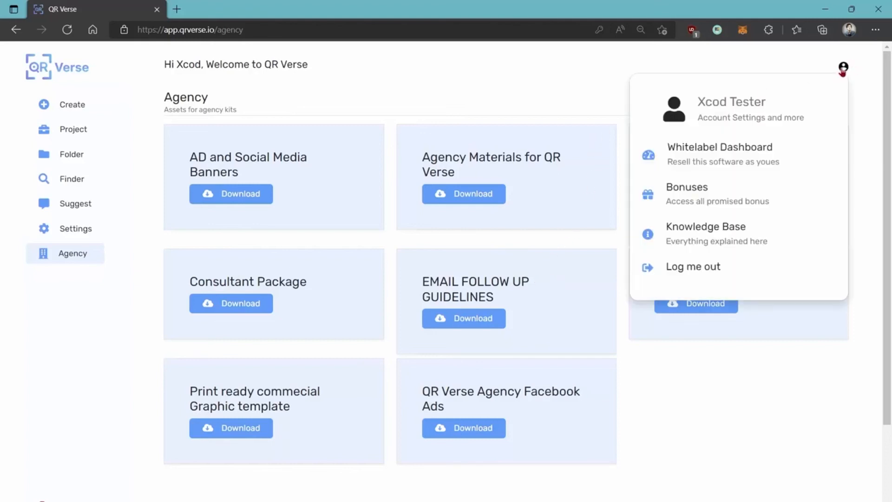
click(726, 163)
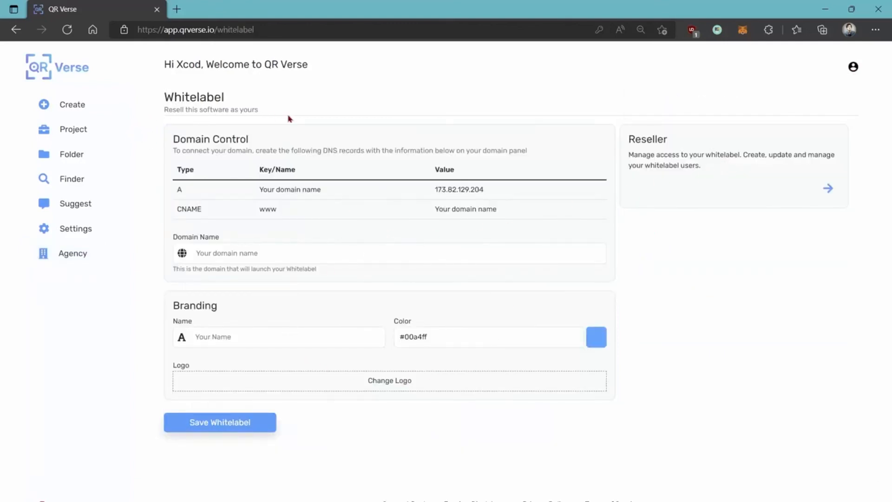
click(225, 337)
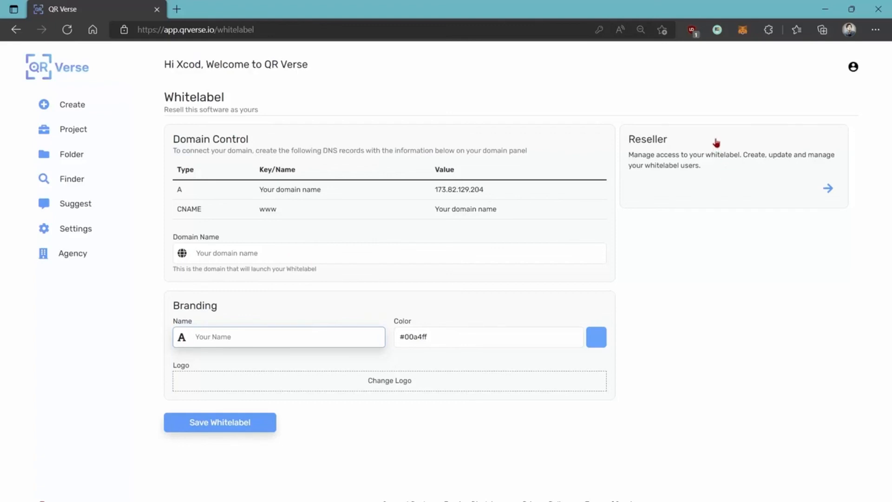
click(853, 68)
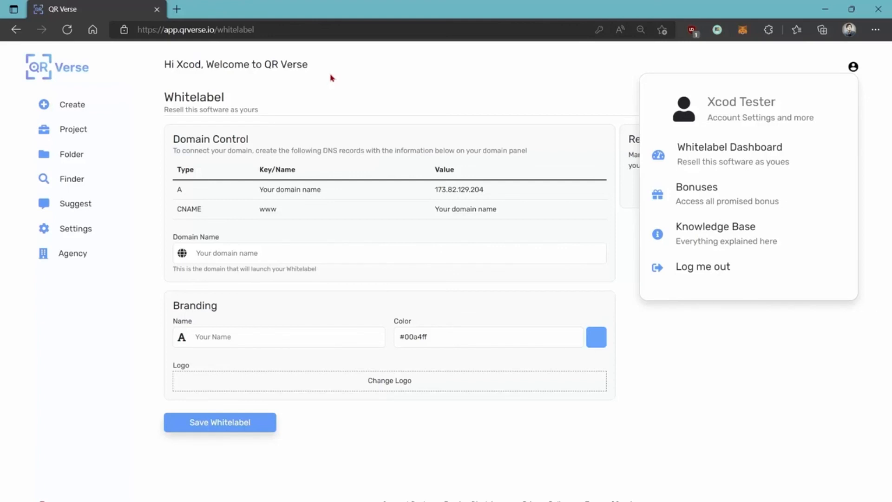
click(50, 67)
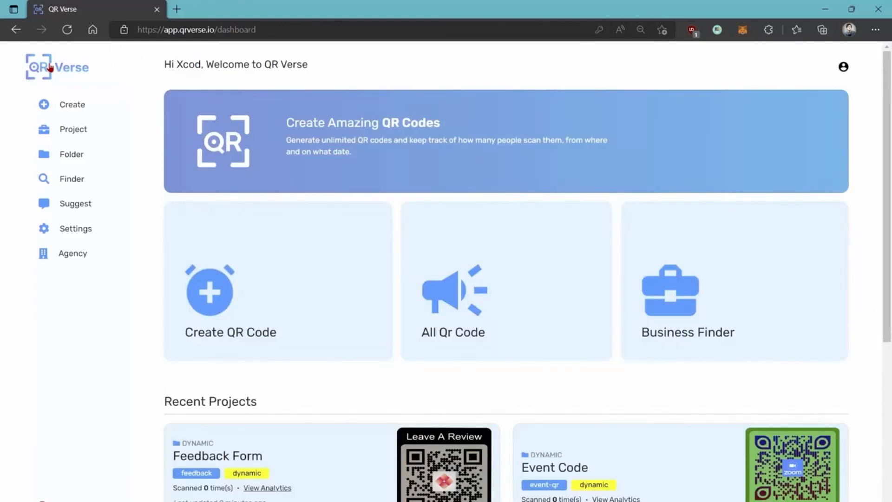